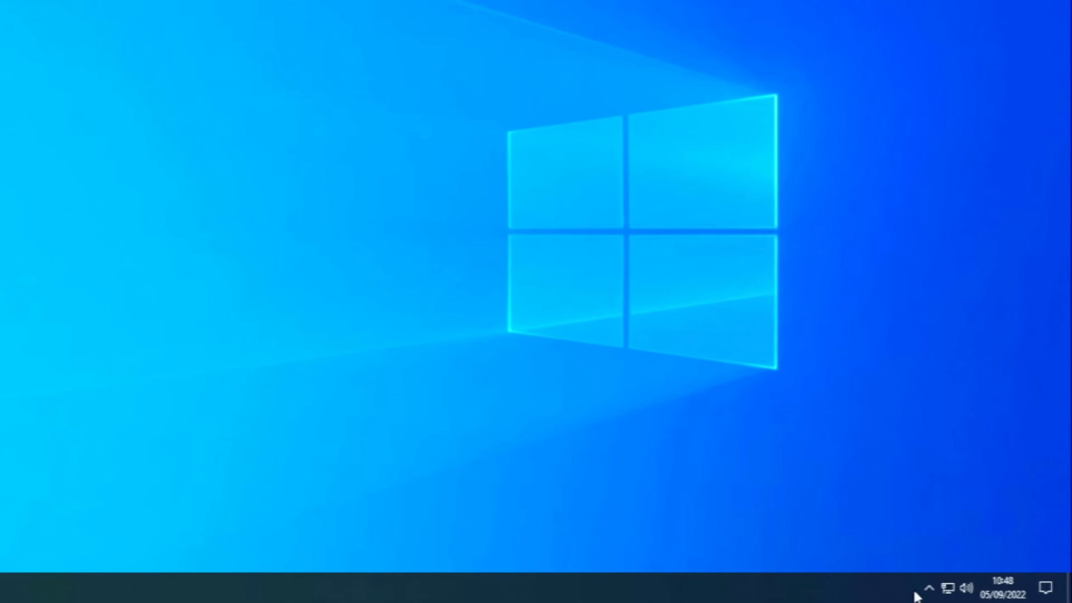
- Exit the Plex Media Server running in the background on the old machine
{"action": "left_click", "coordinate": [932, 597]}
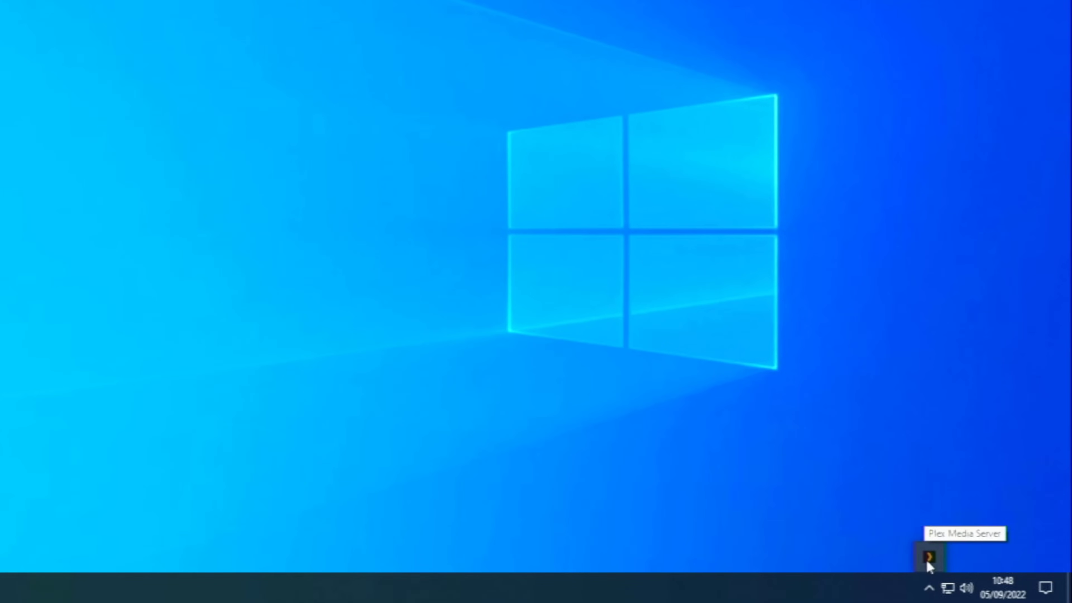
{"action": "left_click", "coordinate": [697, 445]}
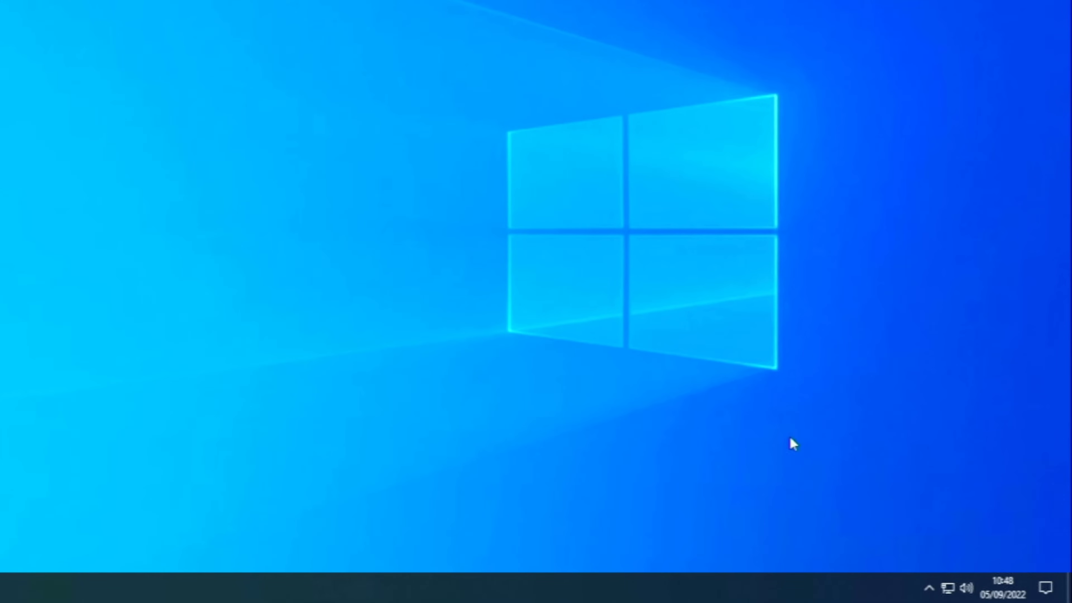
{"action": "left_click", "coordinate": [930, 589]}
{"action": "right_click", "coordinate": [927, 557]}
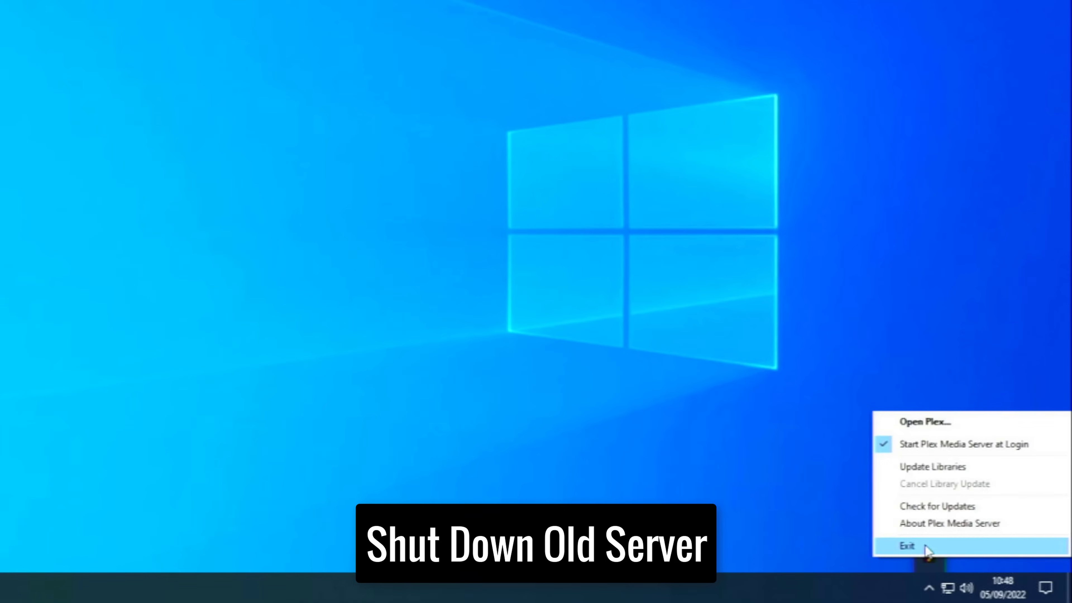
{"action": "left_click", "coordinate": [925, 545]}
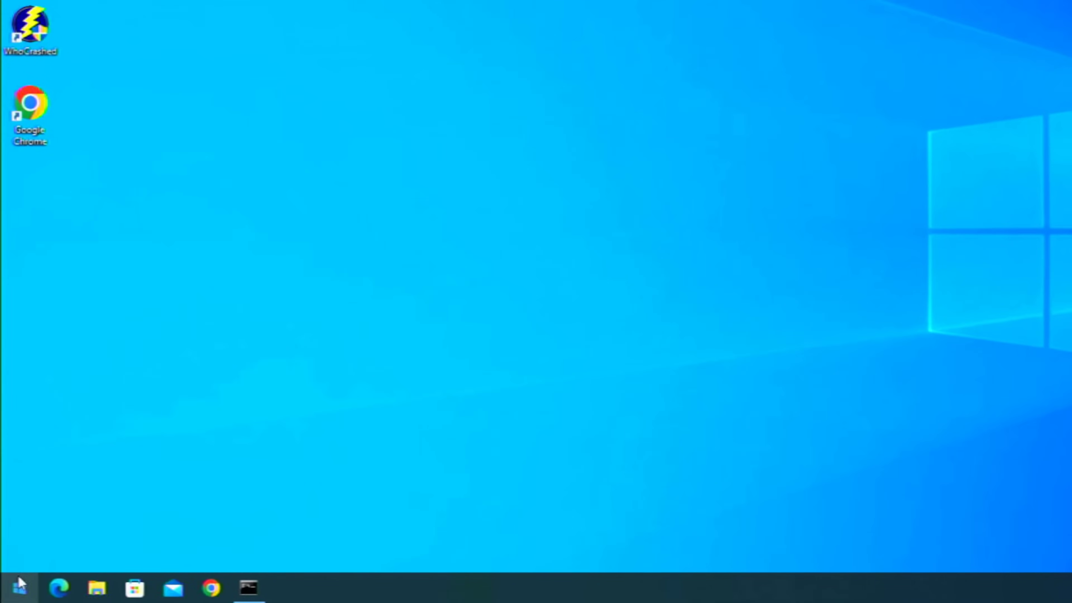
- Search Windows for %localappdata% and open the matching Local app data folder
{"action": "left_click", "coordinate": [16, 589]}
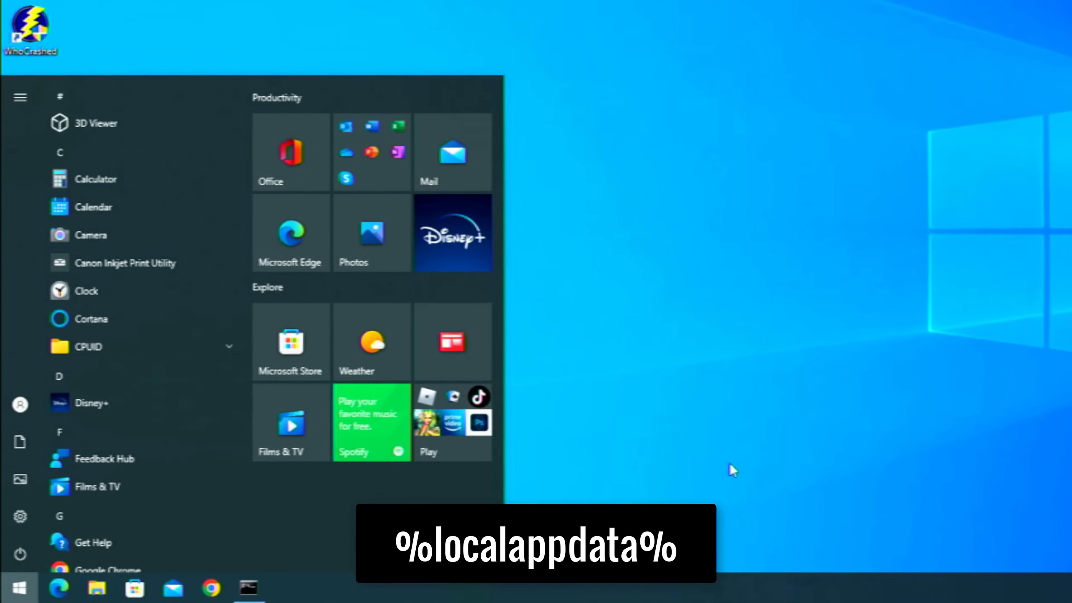
{"action": "type", "text": "%"}
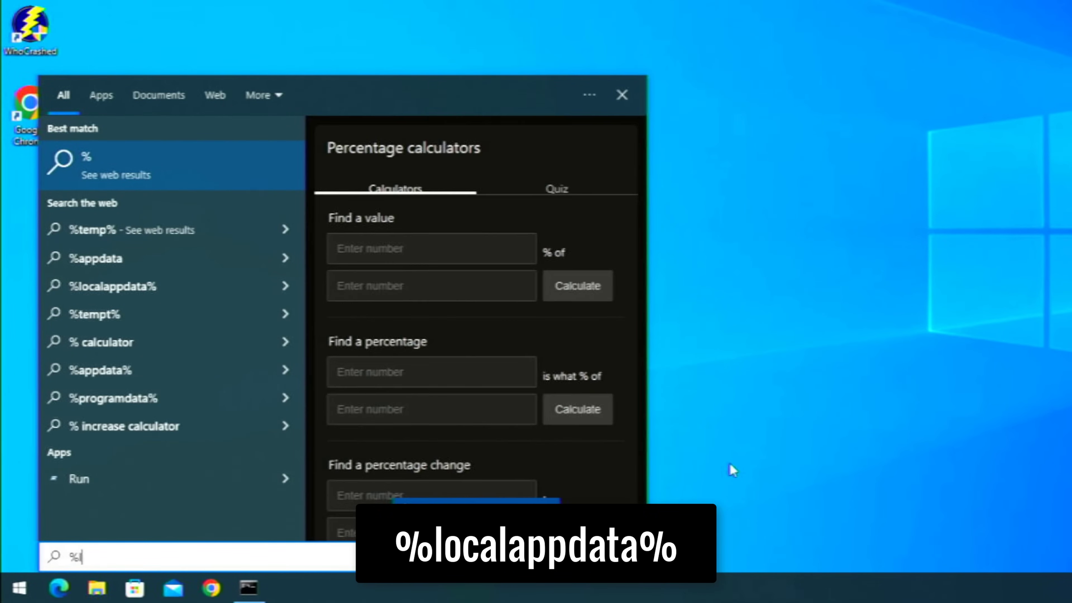
{"action": "type", "text": "local"}
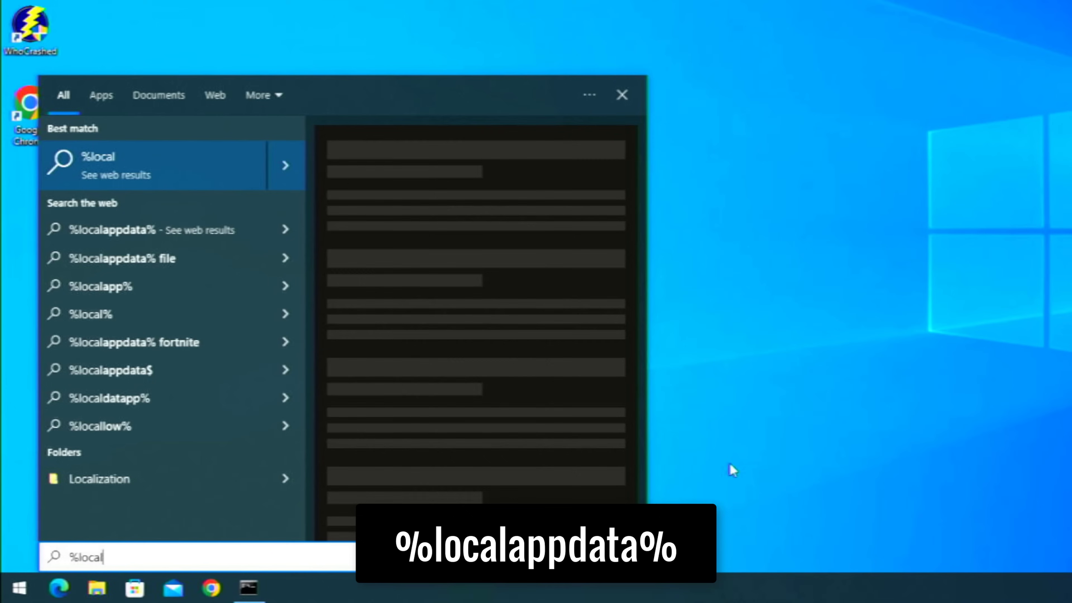
{"action": "type", "text": "appda"}
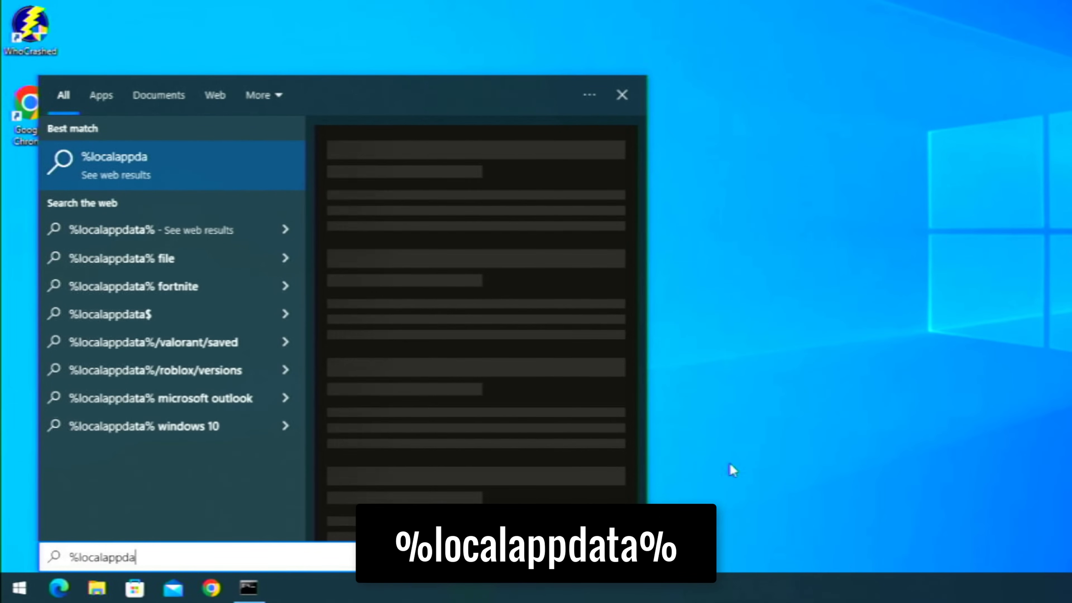
{"action": "type", "text": "ta%"}
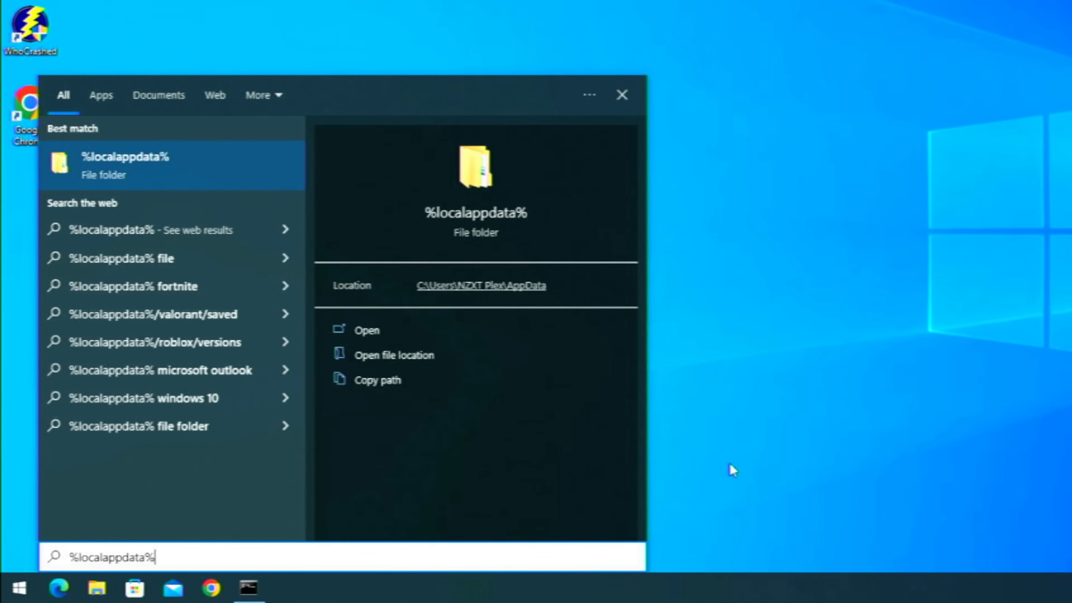
{"action": "key", "text": "Return"}
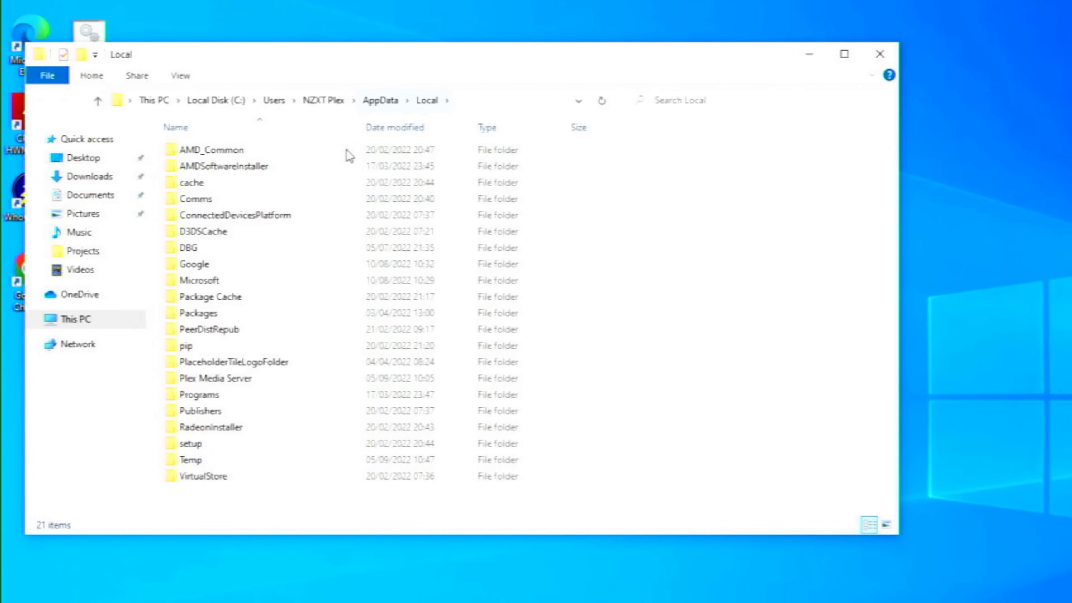
- Copy the Plex Media Server folder from the Local folder and close the File Explorer window
{"action": "left_click", "coordinate": [239, 388]}
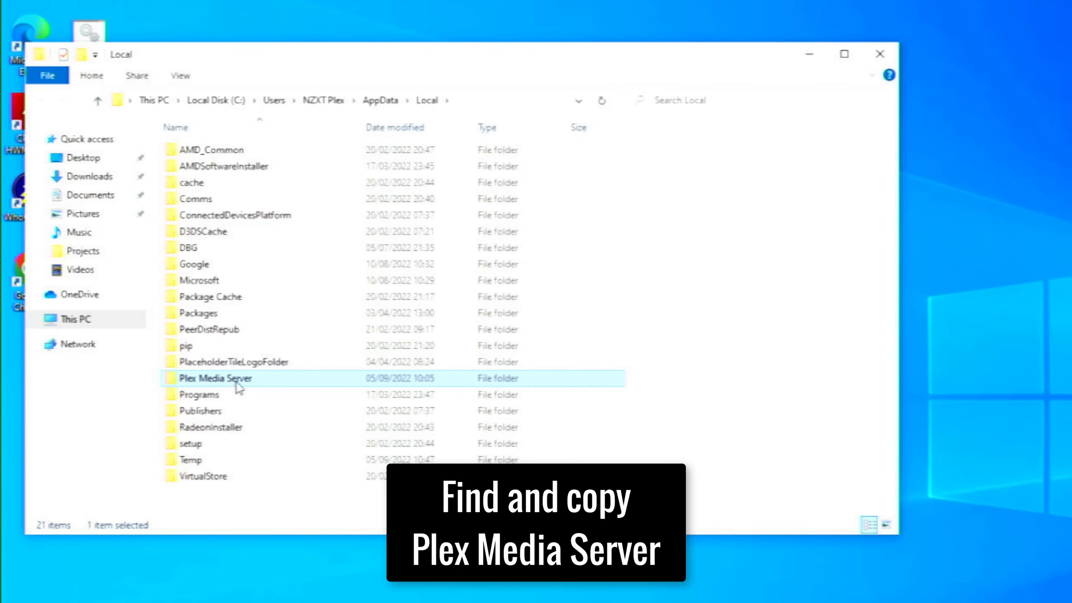
{"action": "right_click", "coordinate": [431, 382]}
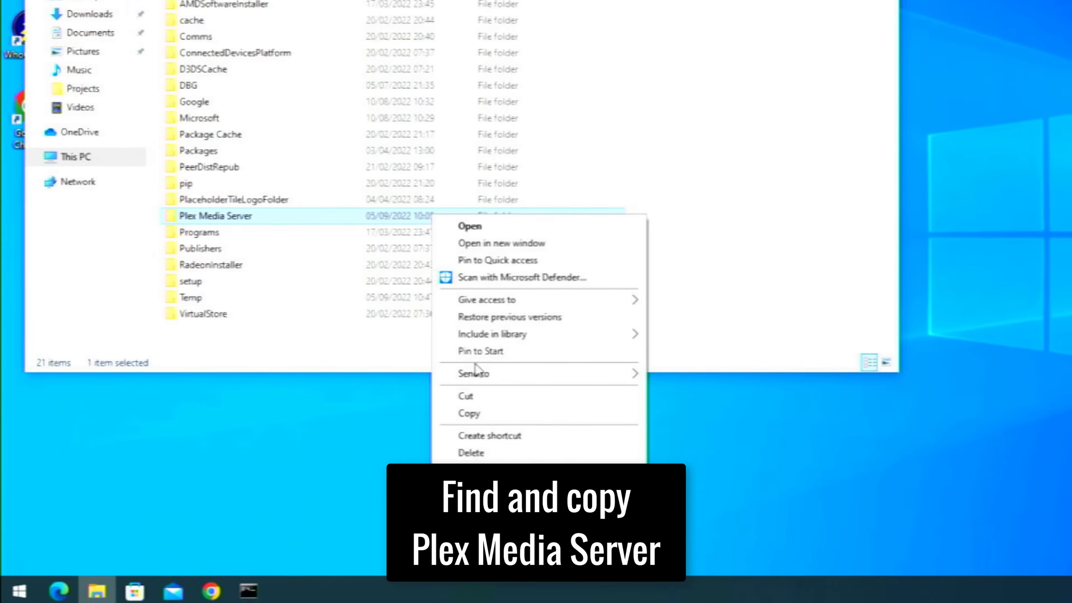
{"action": "left_click", "coordinate": [507, 411]}
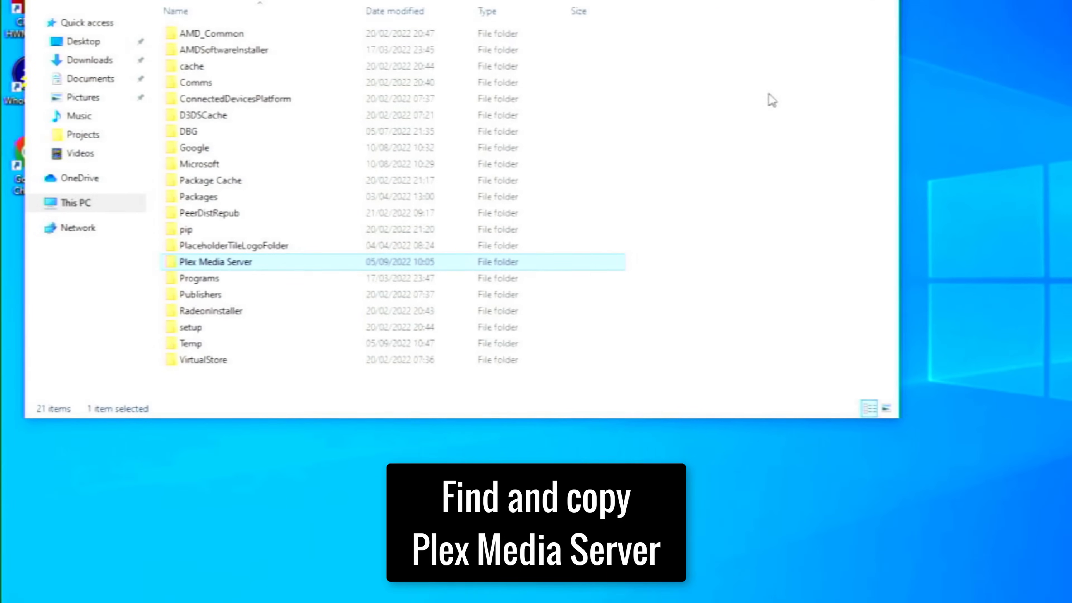
{"action": "left_click", "coordinate": [880, 71]}
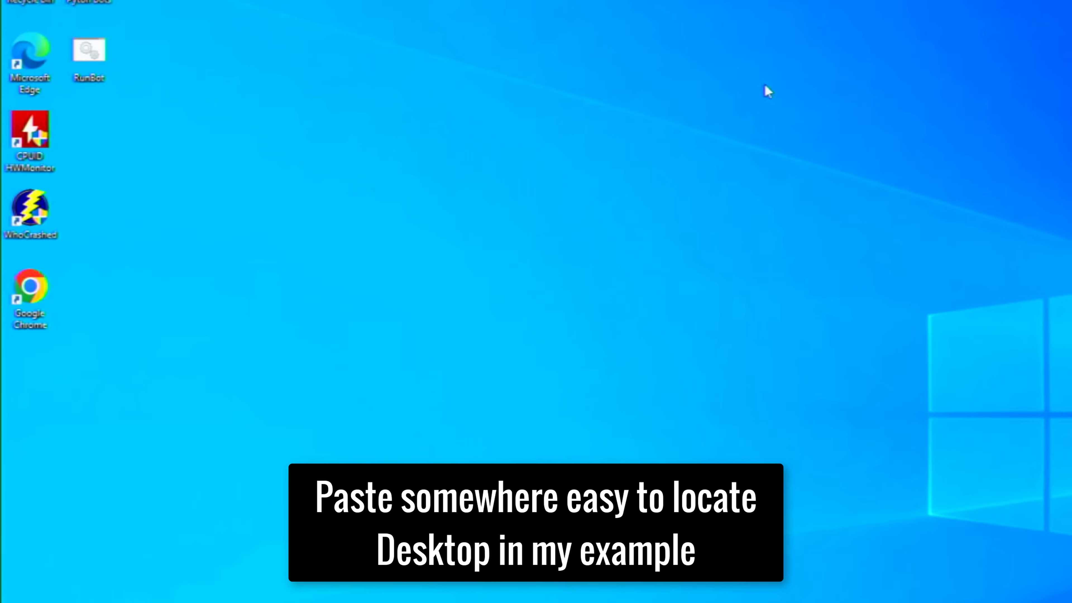
- Create a new folder named "Plex Stuff" on the desktop
{"action": "right_click", "coordinate": [765, 85]}
{"action": "mouse_move", "coordinate": [871, 198]}
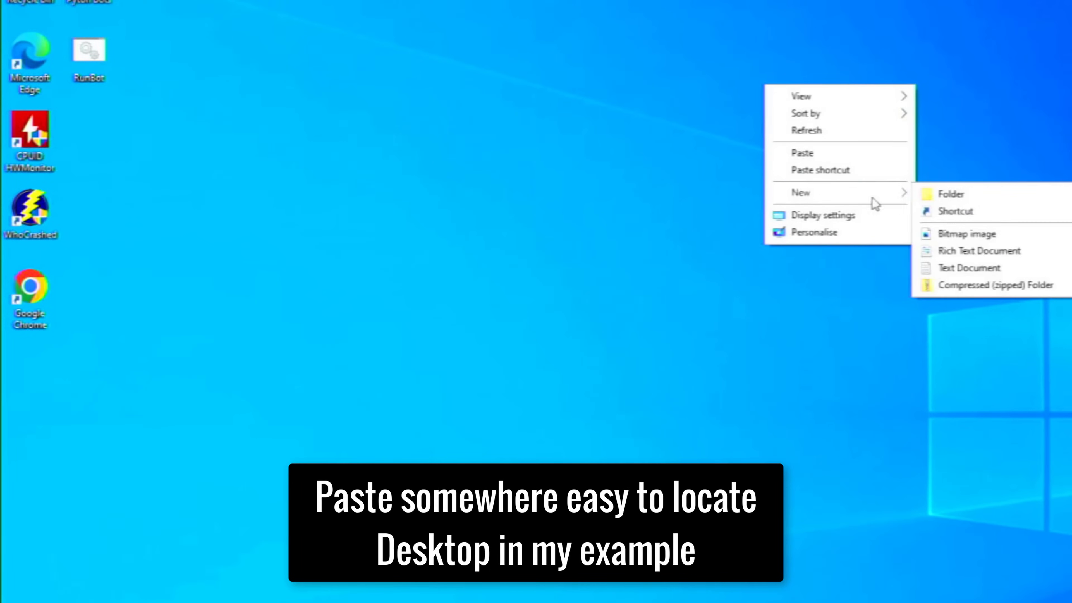
{"action": "left_click", "coordinate": [941, 194]}
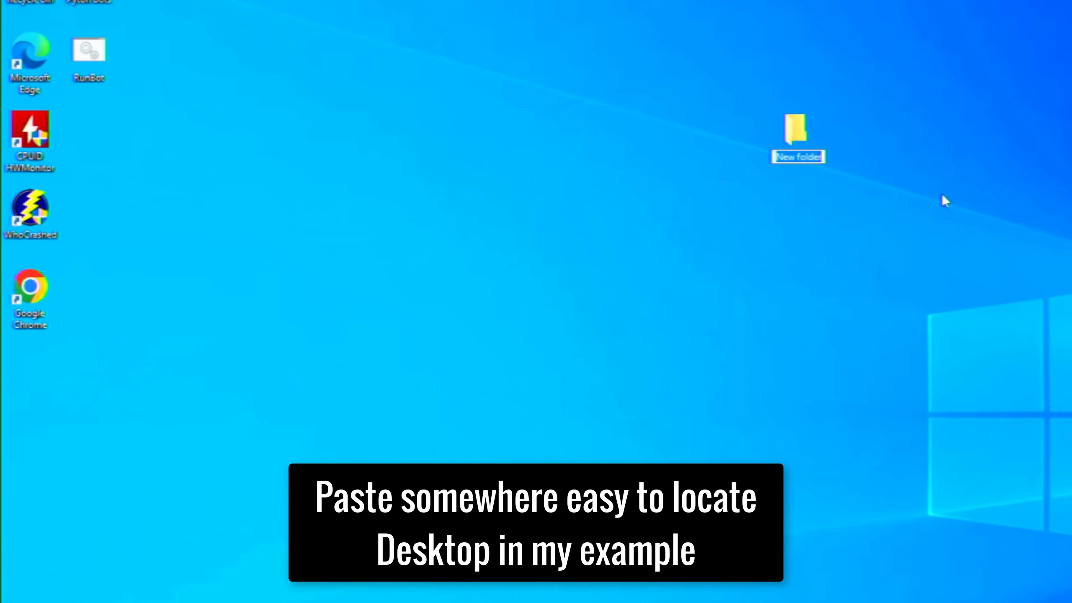
{"action": "type", "text": "Plex"}
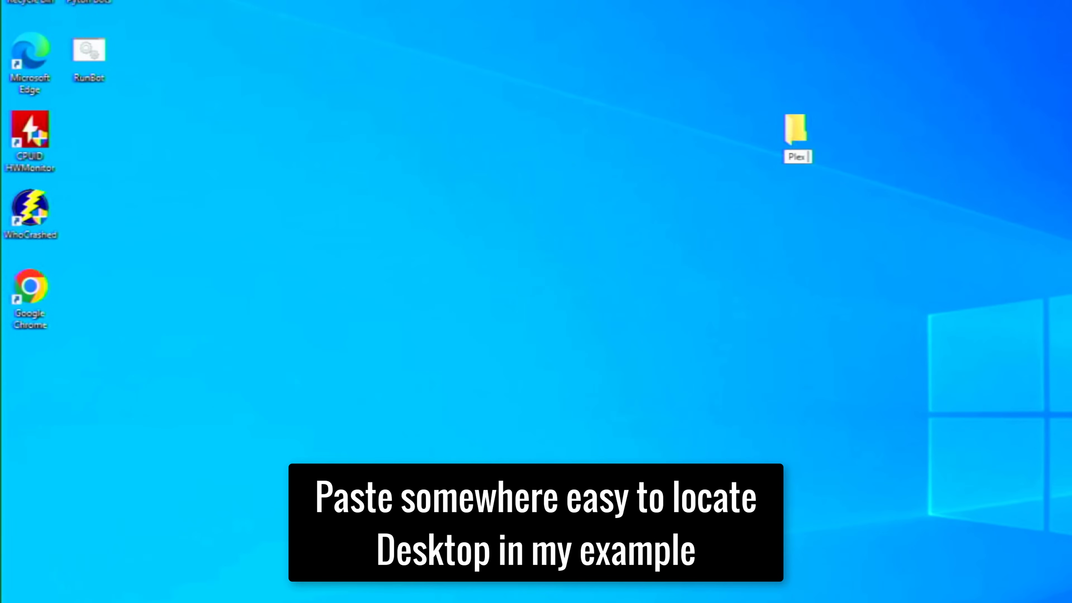
{"action": "type", "text": " Stuff"}
{"action": "key", "text": "Return"}
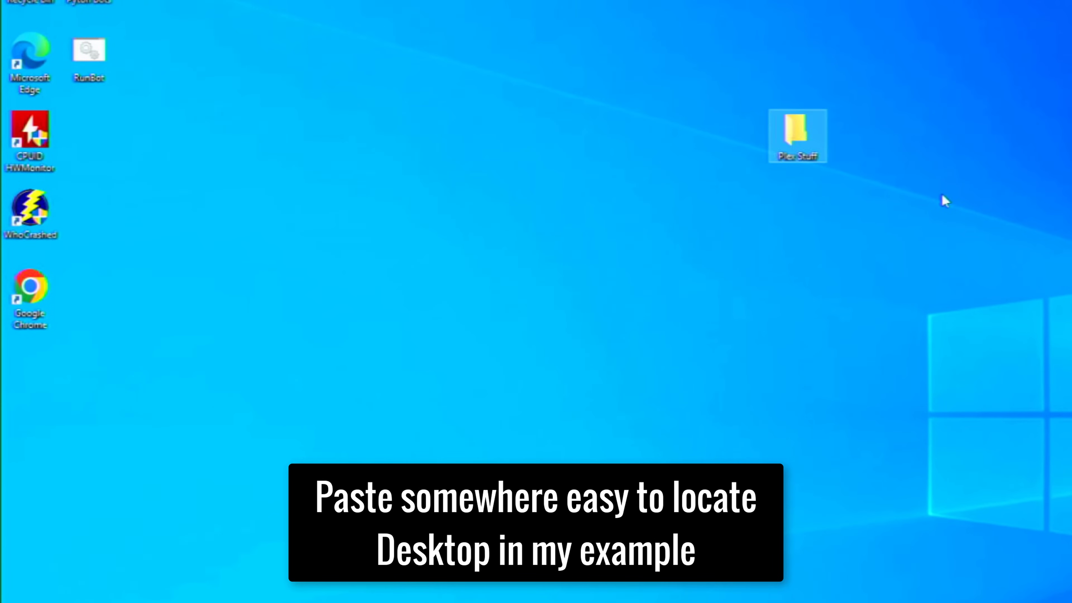
- Open the Plex Stuff folder and paste the copied Plex Media Server folder into it
{"action": "key", "text": "Return"}
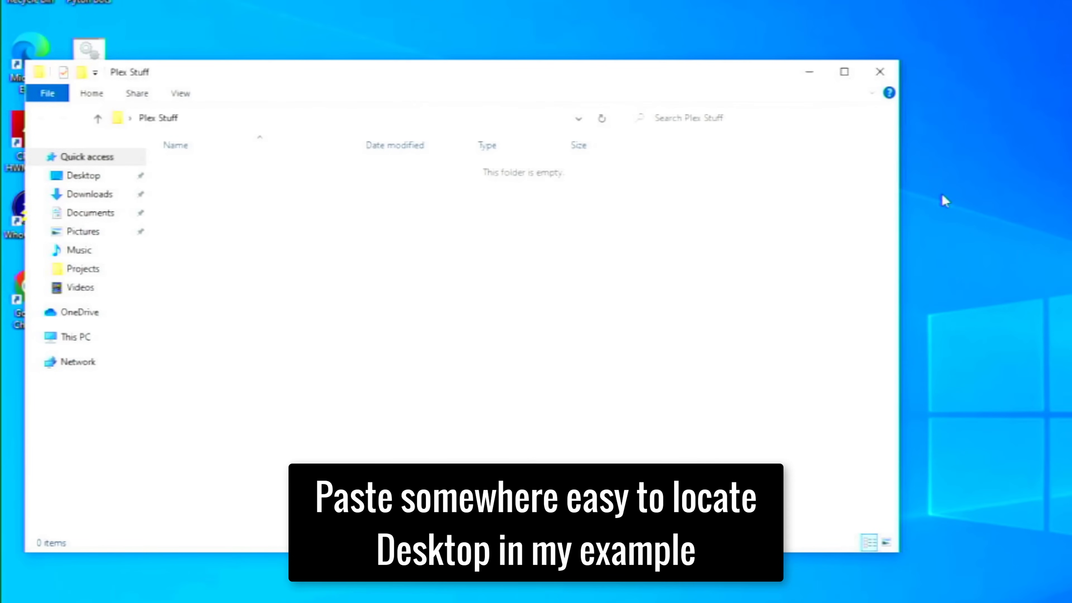
{"action": "right_click", "coordinate": [607, 237]}
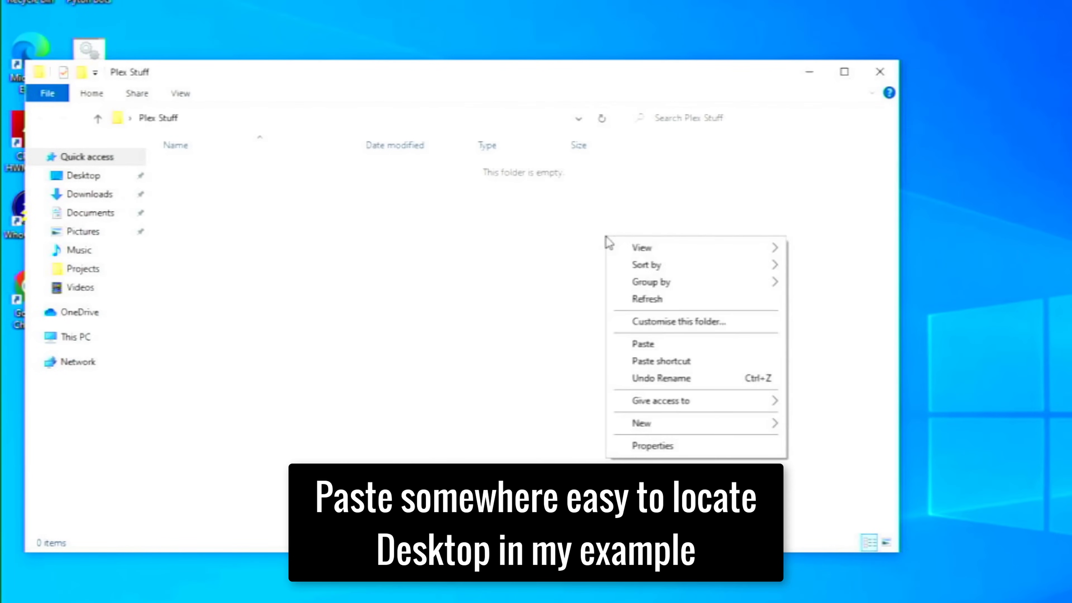
{"action": "left_click", "coordinate": [648, 345]}
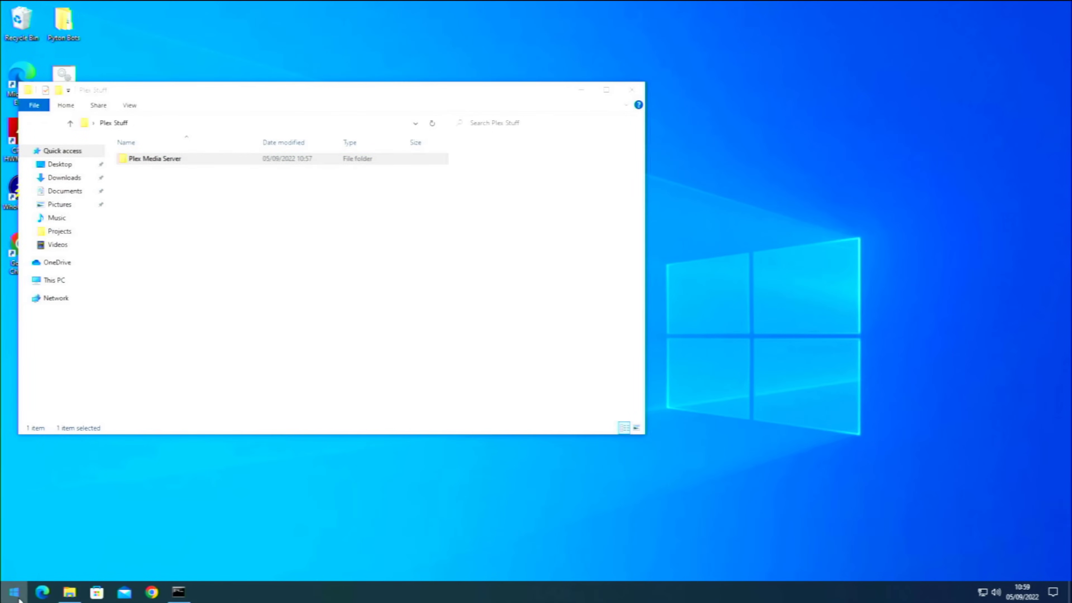
- Search for "reged", run Registry Editor as administrator, allowing it to make changes, and dismiss the search window
{"action": "left_click", "coordinate": [17, 596]}
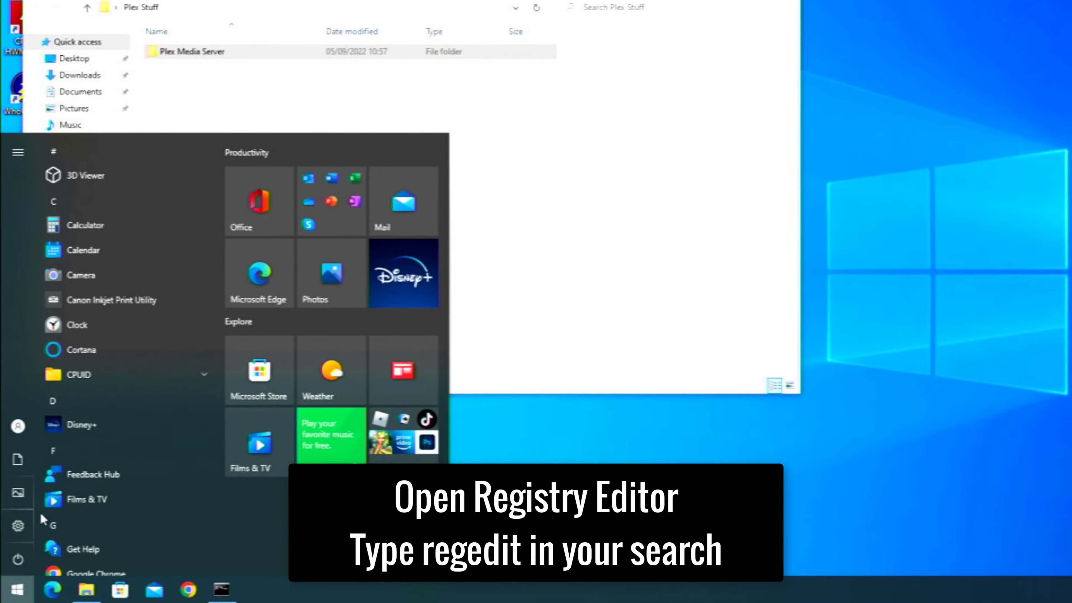
{"action": "type", "text": "reged"}
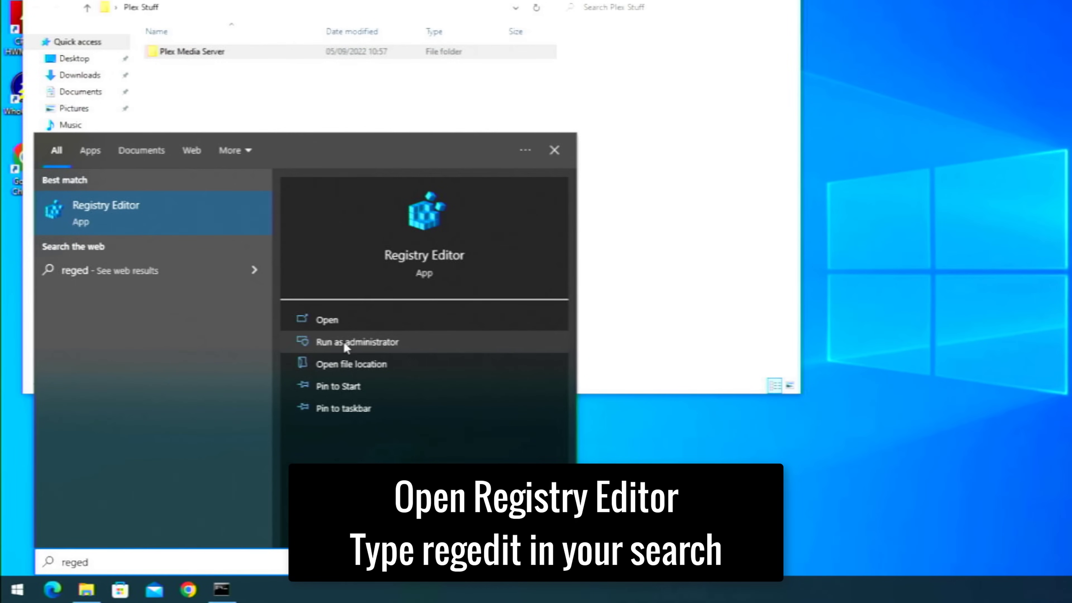
{"action": "left_click", "coordinate": [341, 342]}
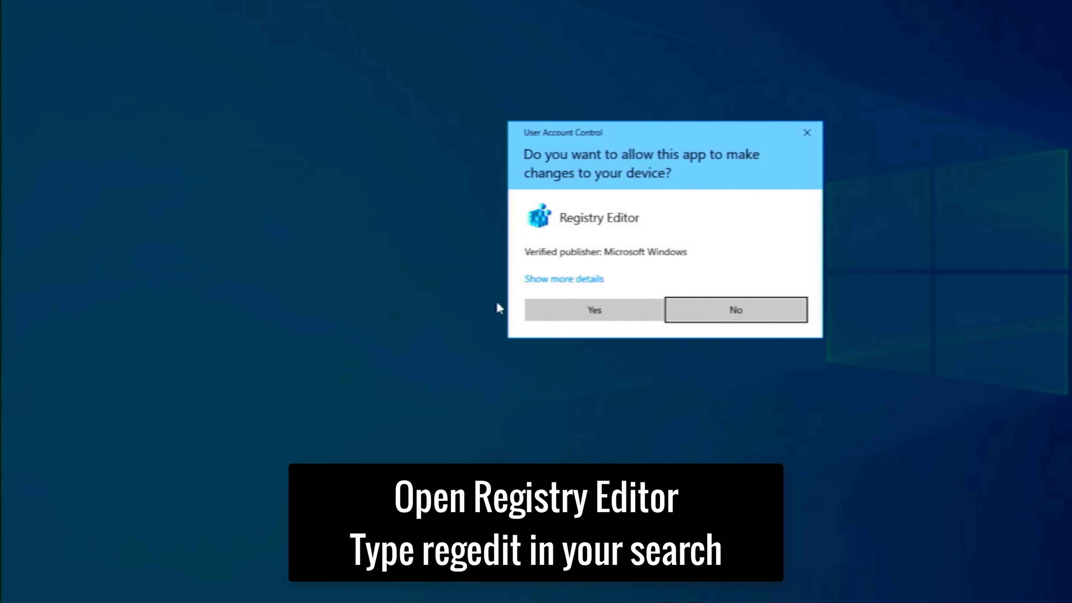
{"action": "left_click", "coordinate": [540, 324]}
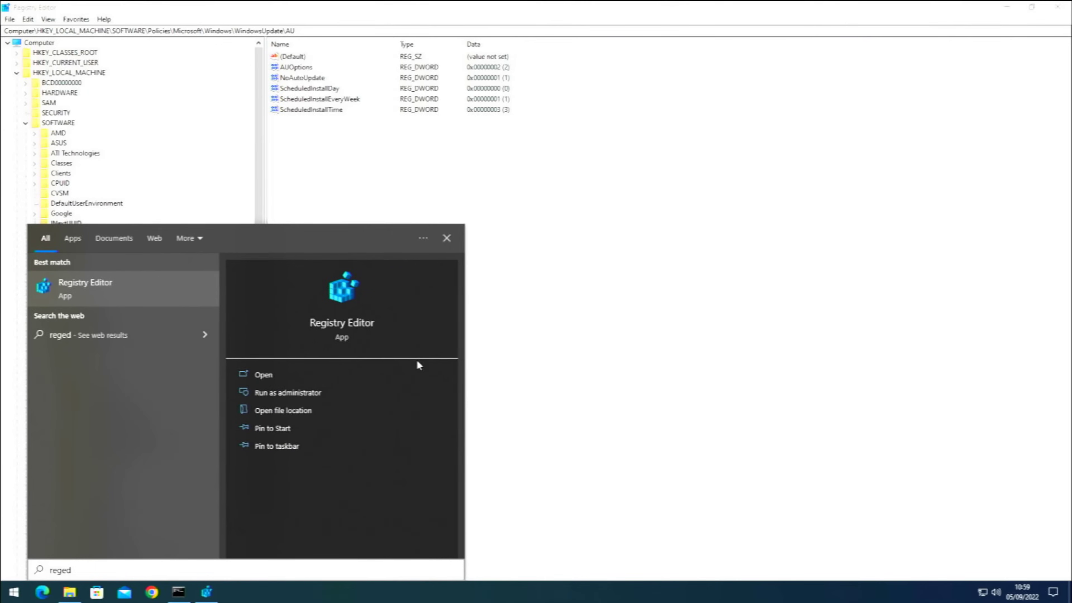
{"action": "left_click", "coordinate": [446, 237]}
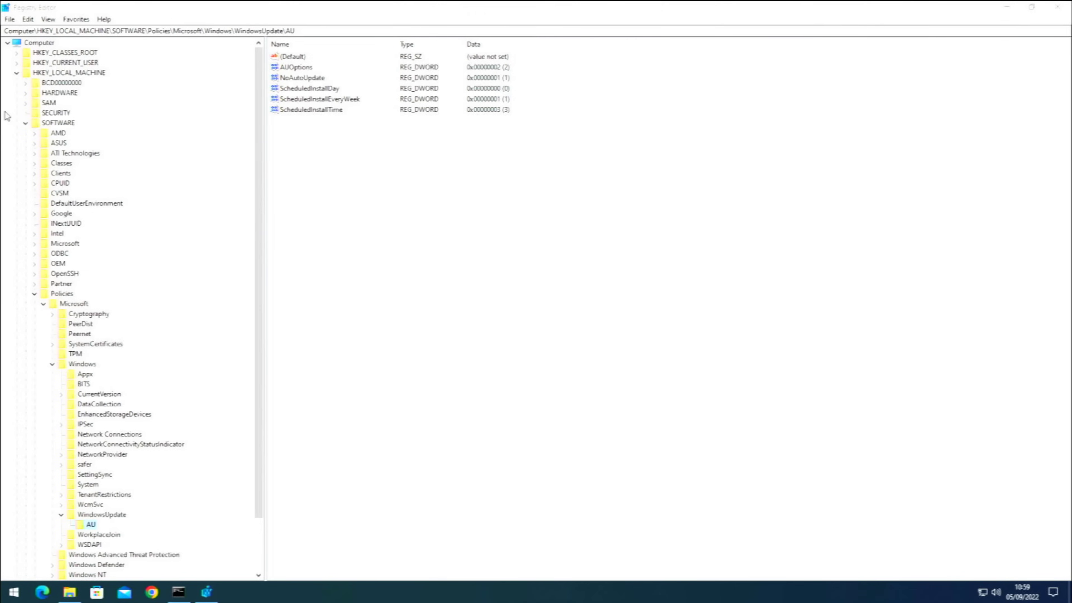
- Collapse the SOFTWARE and HKEY_LOCAL_MACHINE branches and select the HKEY_CURRENT_USER key
{"action": "left_click", "coordinate": [26, 123]}
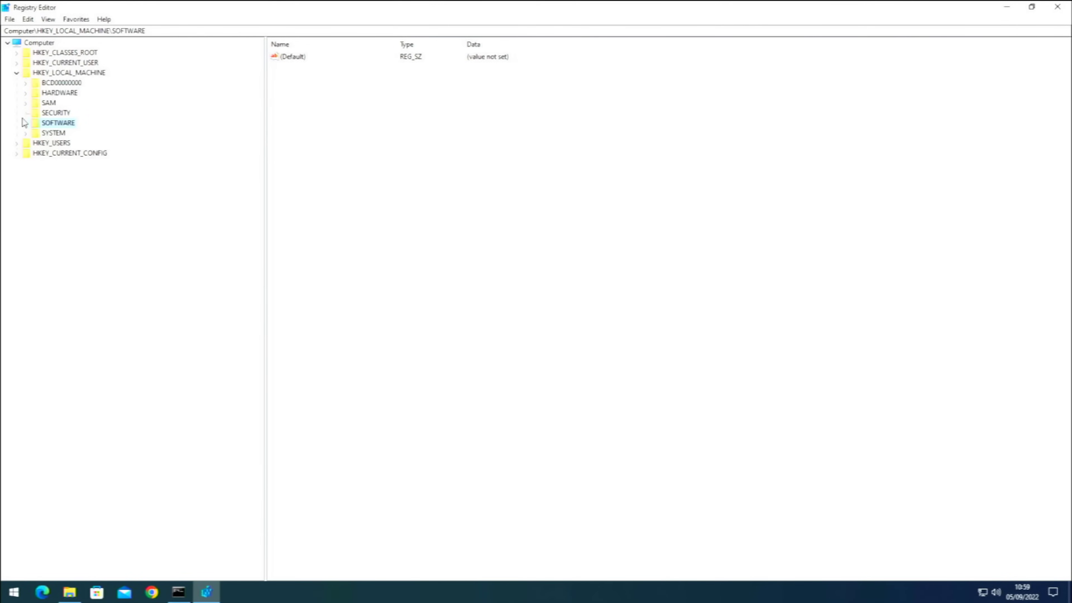
{"action": "left_click", "coordinate": [16, 73]}
{"action": "left_click", "coordinate": [41, 63]}
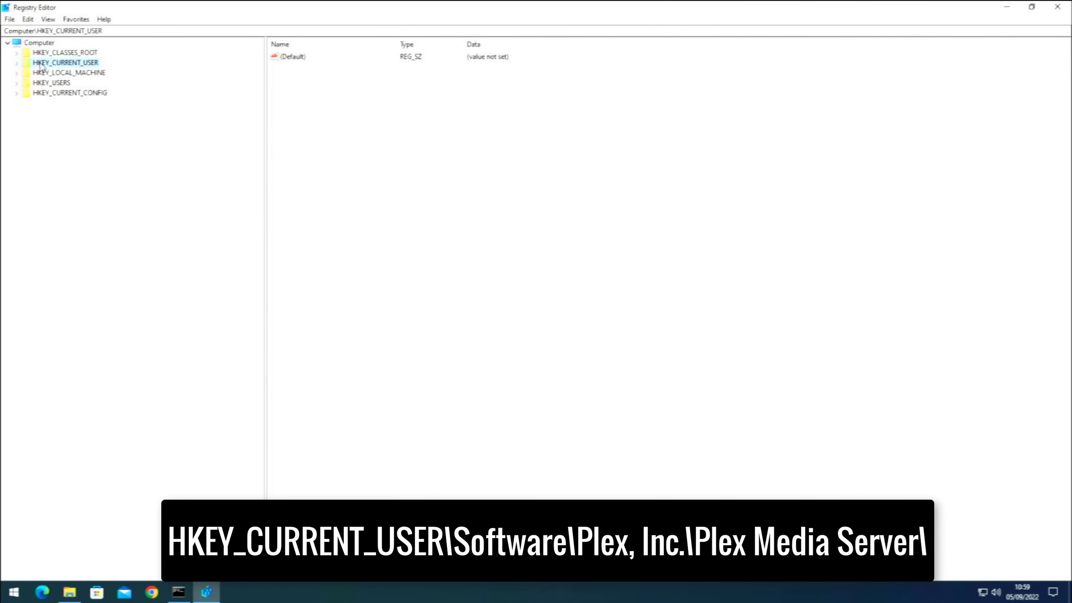
- Expand HKEY_CURRENT_USER down through SOFTWARE and Plex, Inc., and select the Plex Media Server key
{"action": "left_click", "coordinate": [18, 63]}
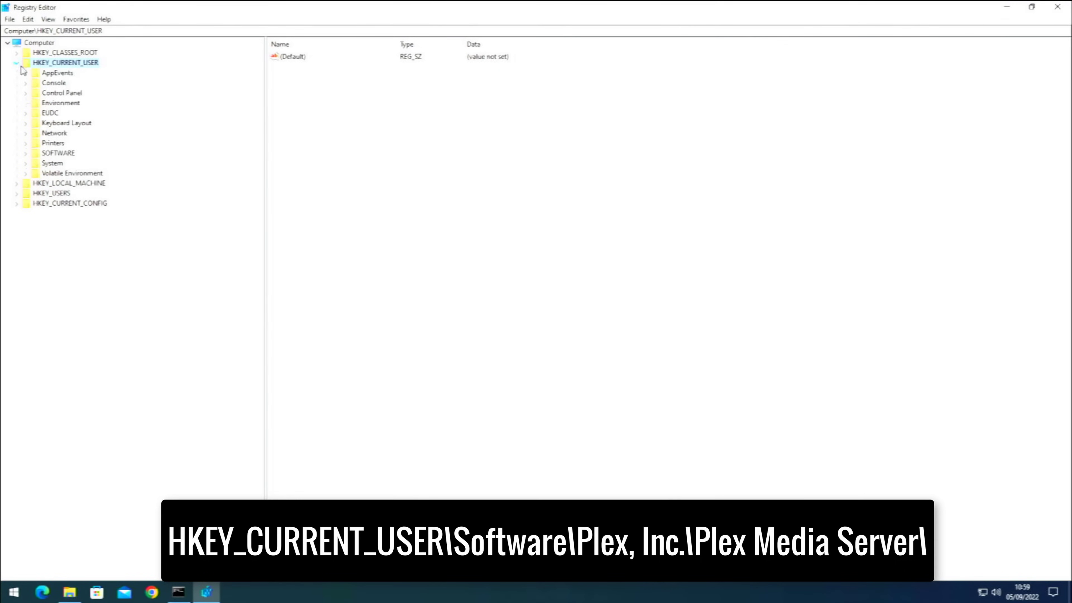
{"action": "left_click", "coordinate": [25, 155]}
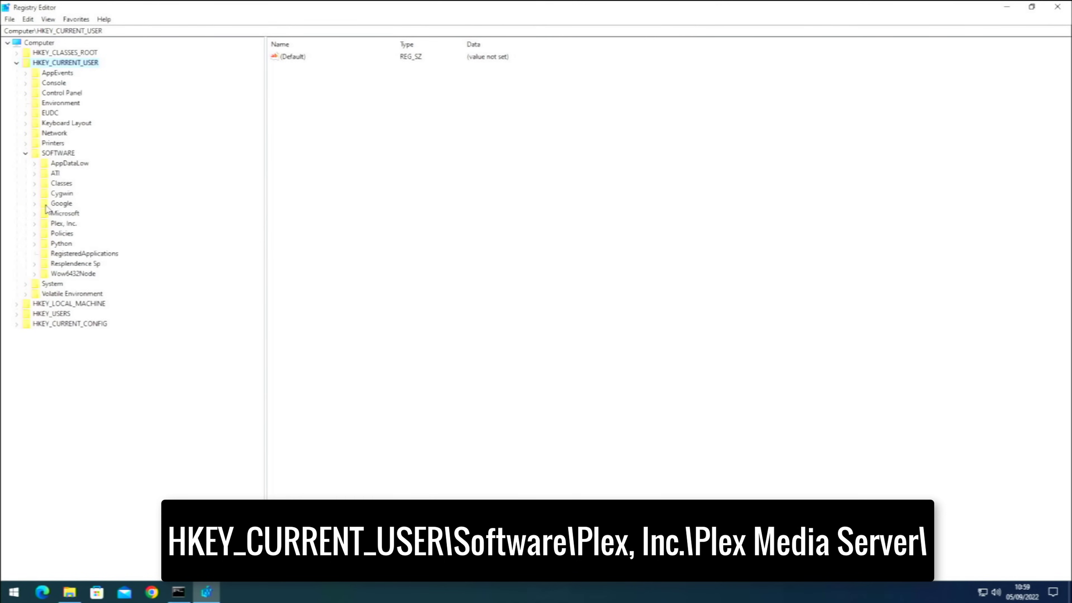
{"action": "left_click", "coordinate": [51, 225]}
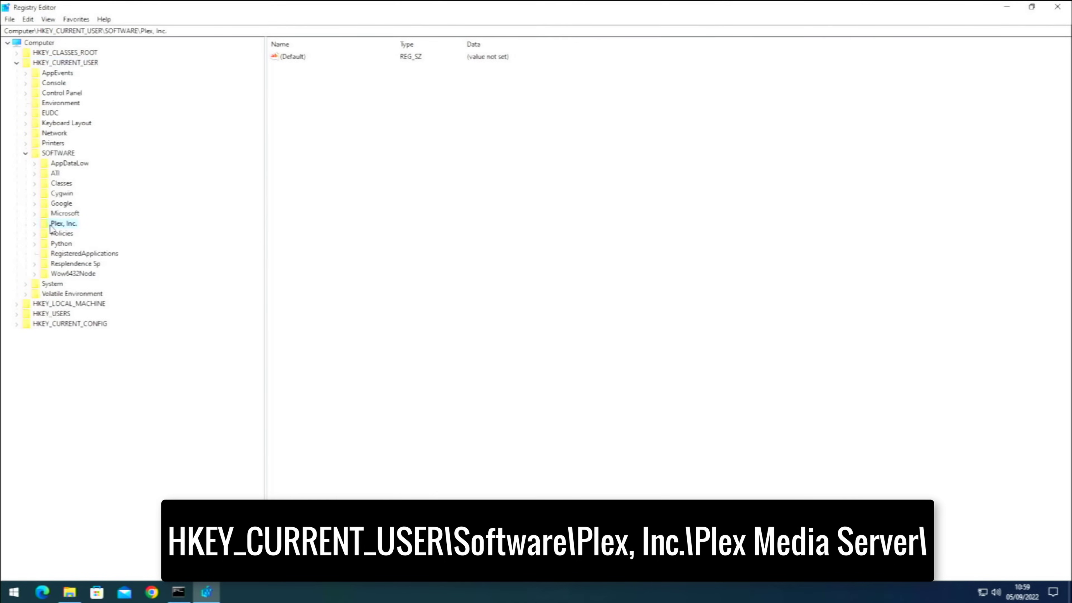
{"action": "left_click", "coordinate": [35, 224]}
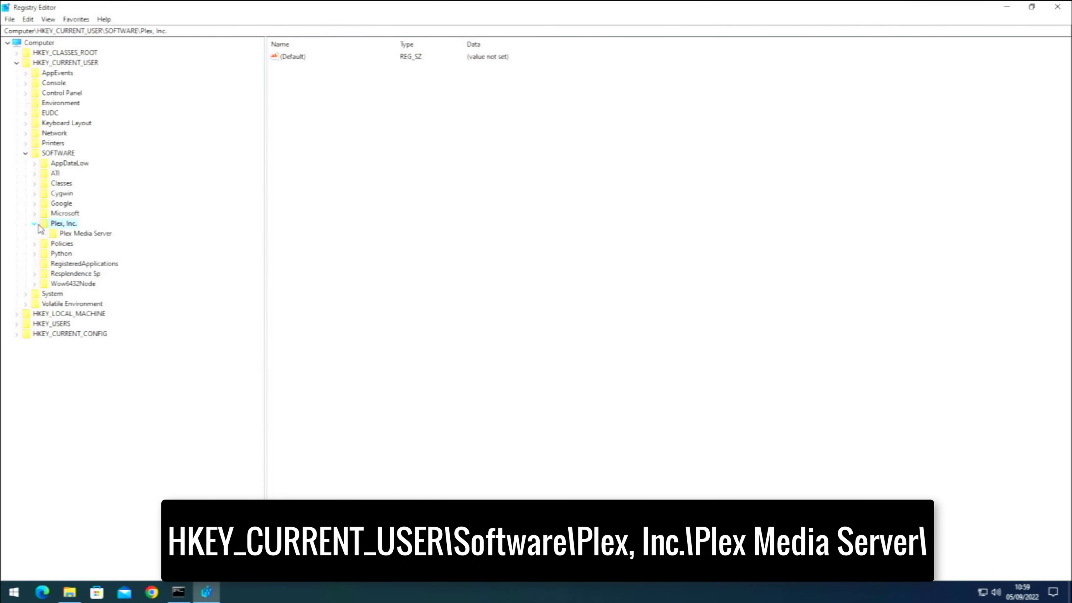
{"action": "left_click", "coordinate": [61, 234]}
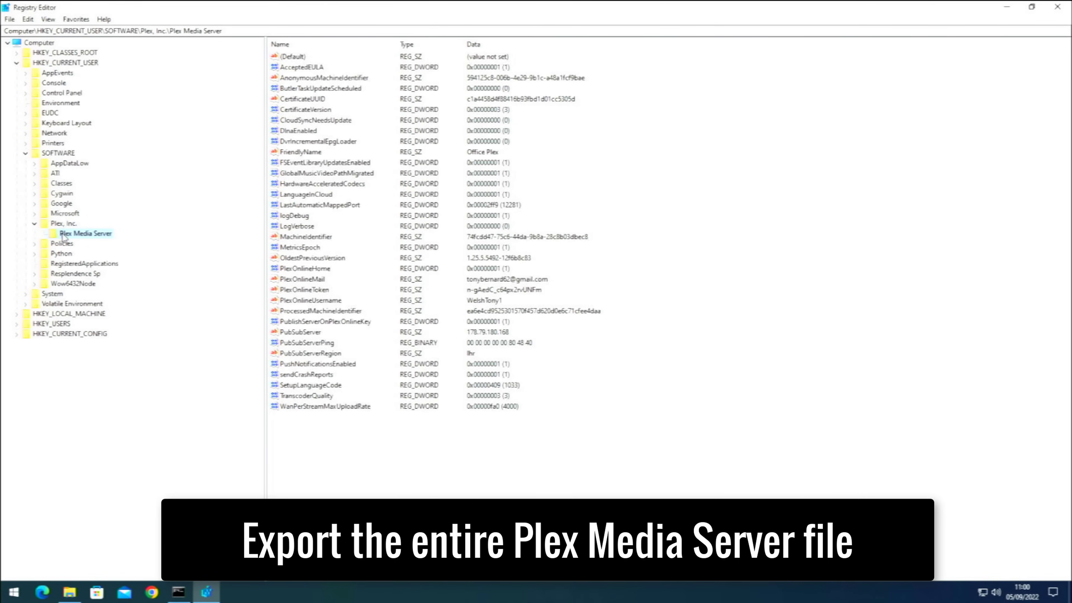
{"action": "right_click", "coordinate": [64, 236]}
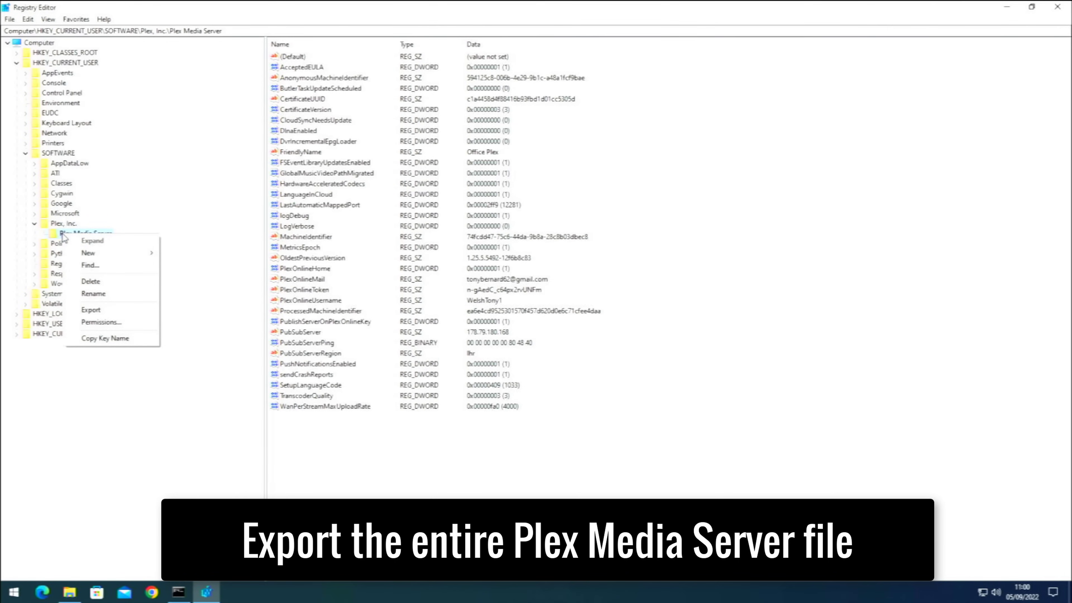
{"action": "left_click", "coordinate": [61, 238]}
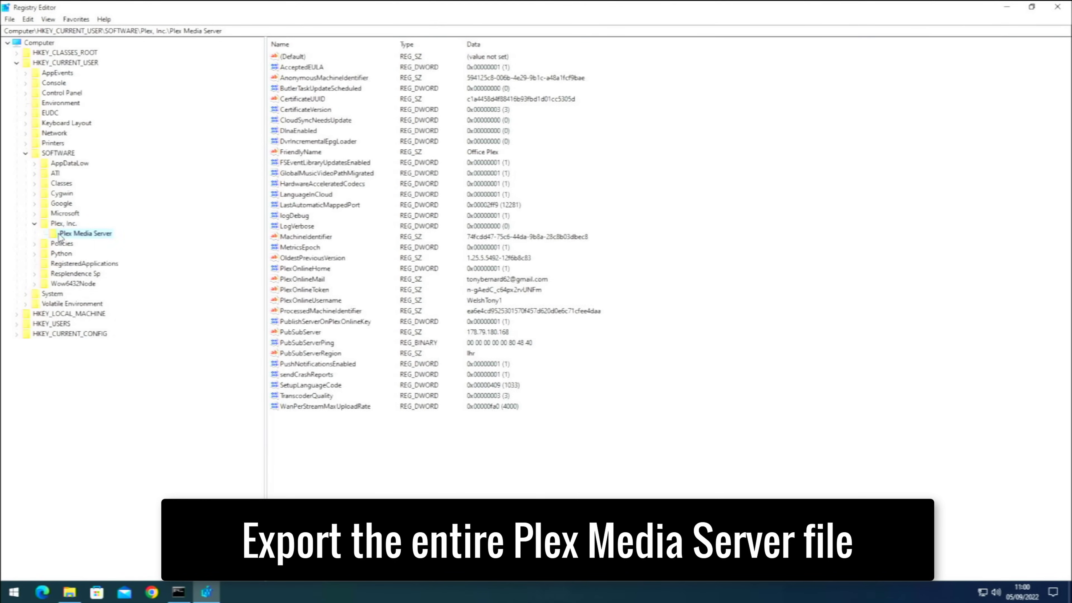
- Export the selected Plex Media Server registry key as Plex Registry into the Plex Stuff folder on the desktop
{"action": "right_click", "coordinate": [78, 235]}
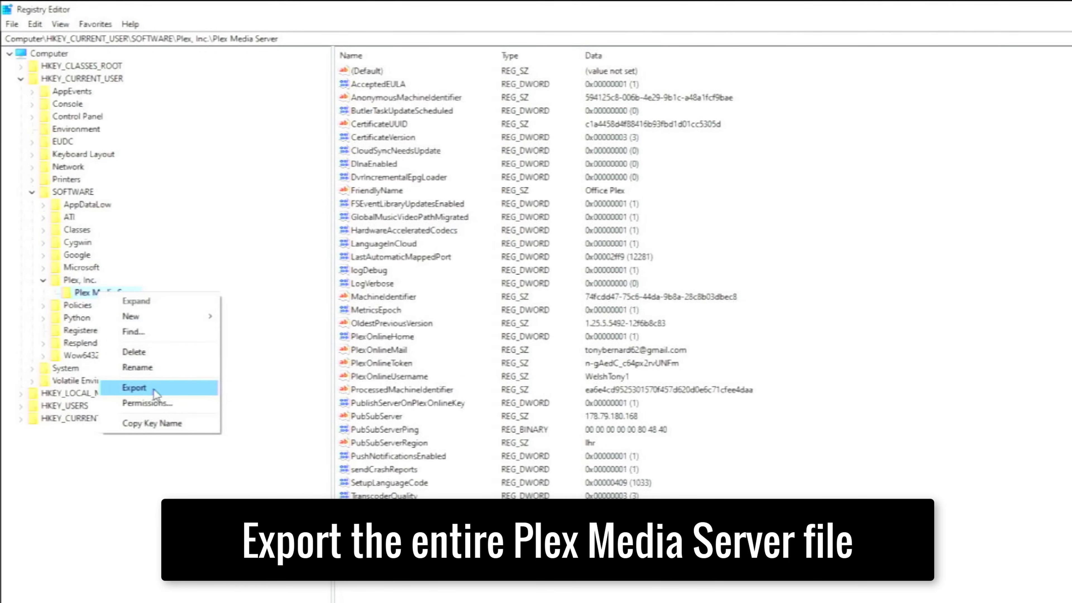
{"action": "left_click", "coordinate": [153, 388]}
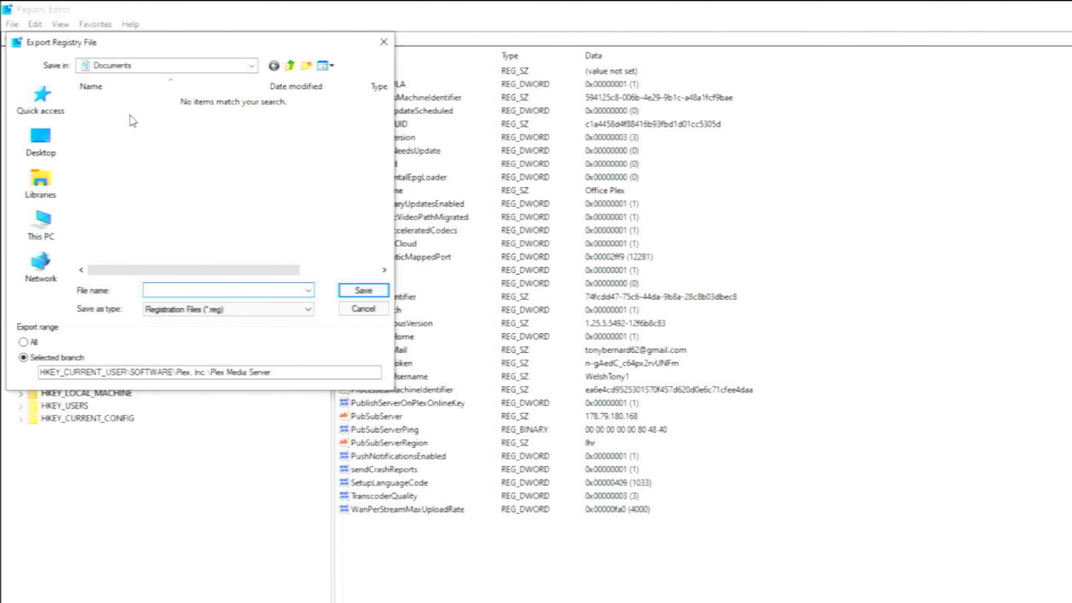
{"action": "left_click", "coordinate": [47, 142]}
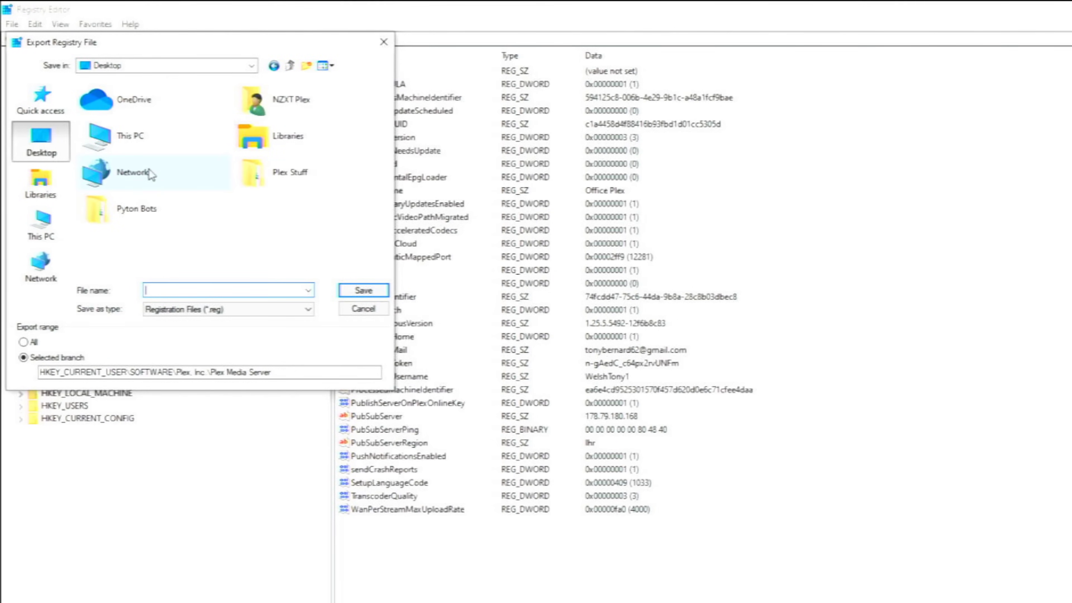
{"action": "double_click", "coordinate": [264, 182]}
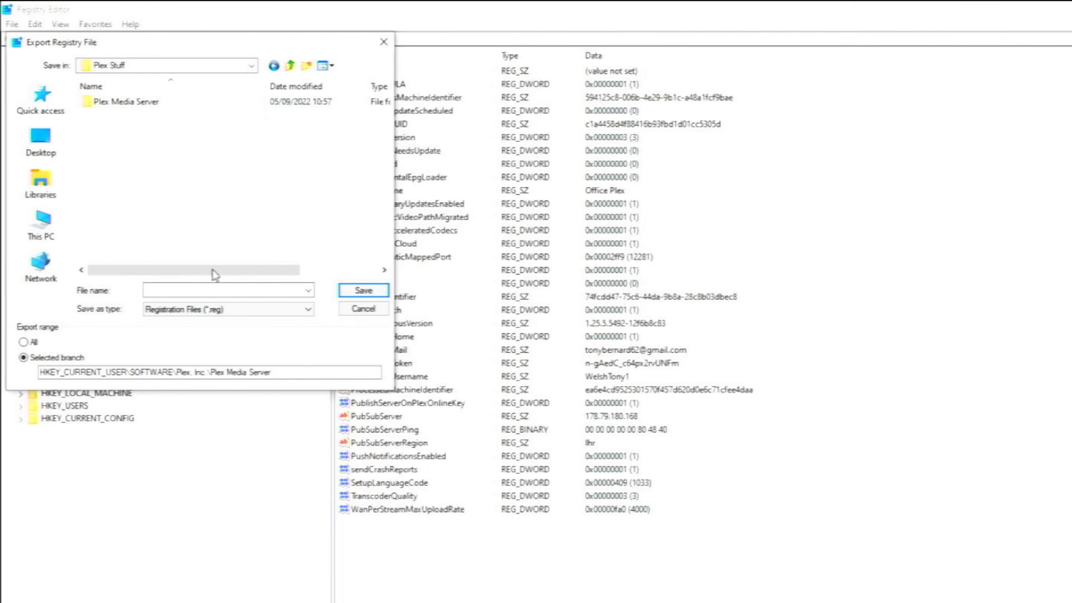
{"action": "left_click", "coordinate": [216, 290]}
{"action": "type", "text": "Plex"}
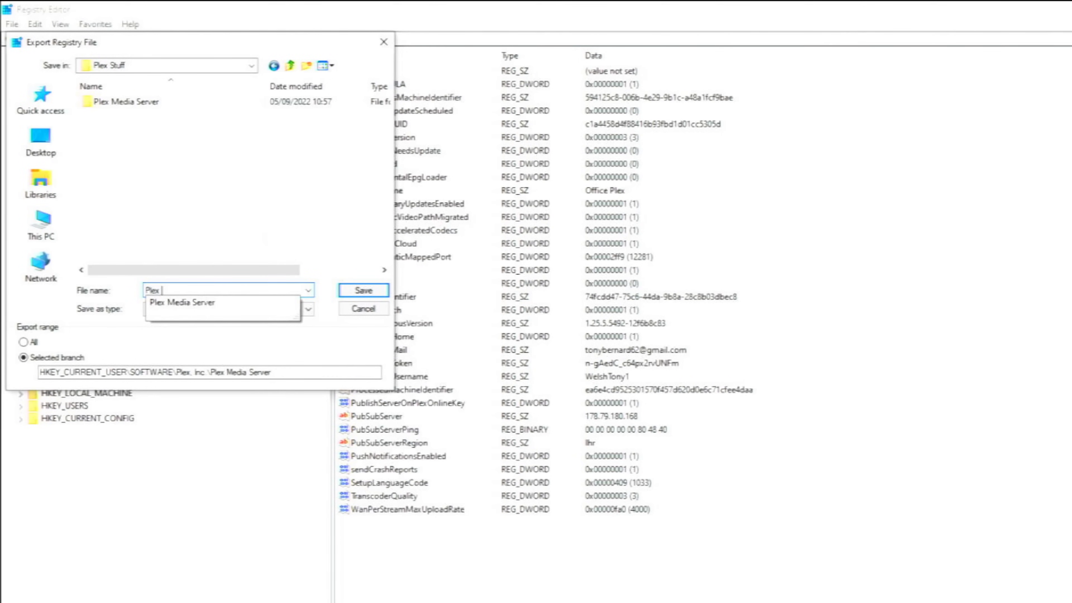
{"action": "type", "text": " Reg"}
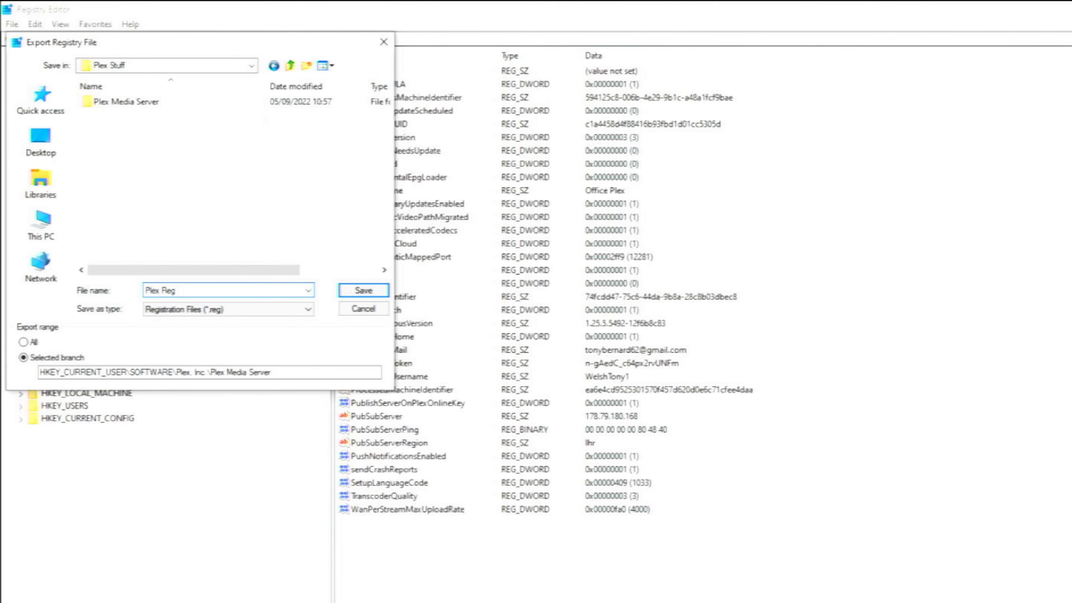
{"action": "type", "text": "istry"}
{"action": "key", "text": "Return"}
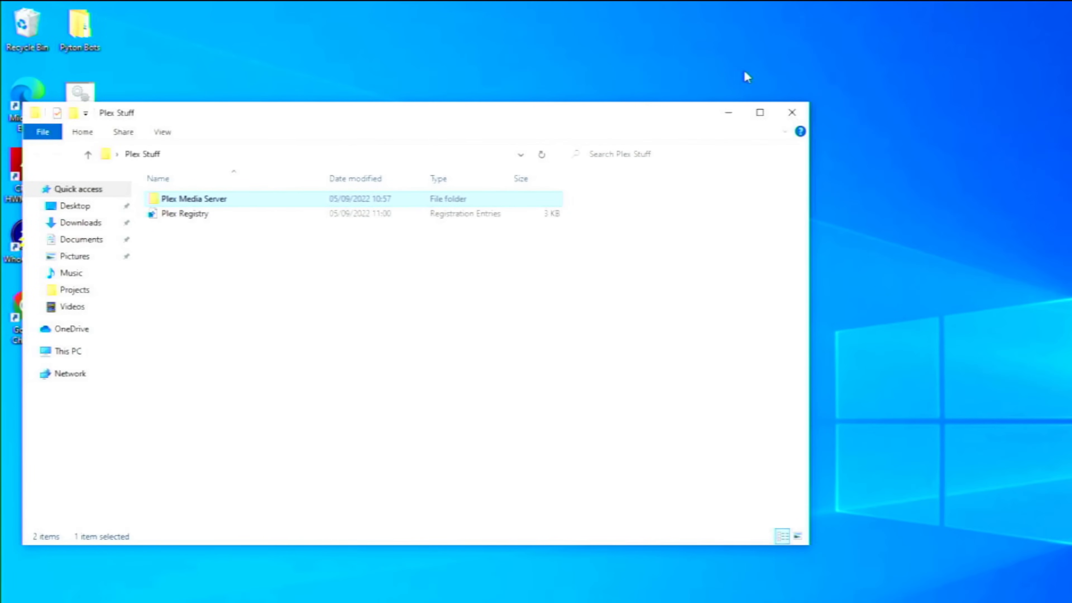
{"action": "left_click_drag", "start_coordinate": [675, 118], "coordinate": [720, 121]}
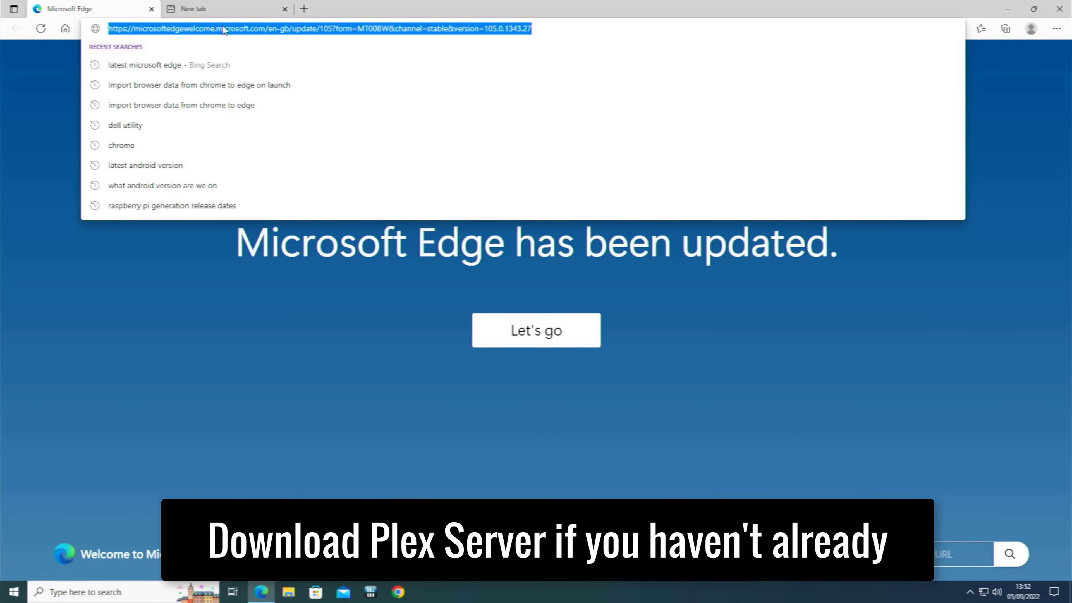
- Search the web for "plex", open the plex.tv site and go to its Plex Media Server download page
{"action": "type", "text": "plex"}
{"action": "key", "text": "Return"}
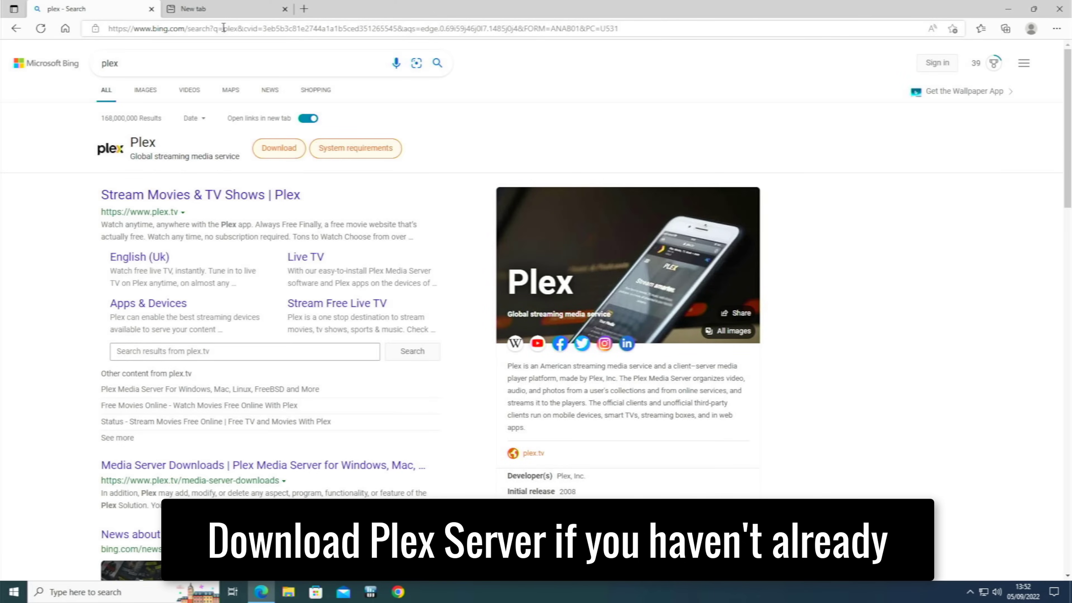
{"action": "left_click", "coordinate": [111, 195]}
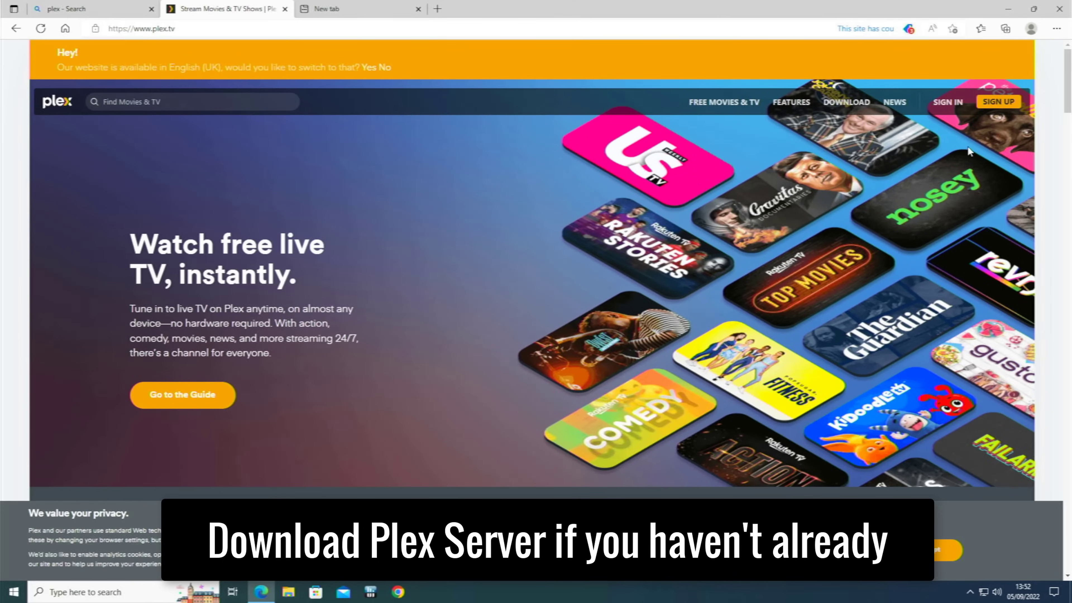
{"action": "mouse_move", "coordinate": [861, 111]}
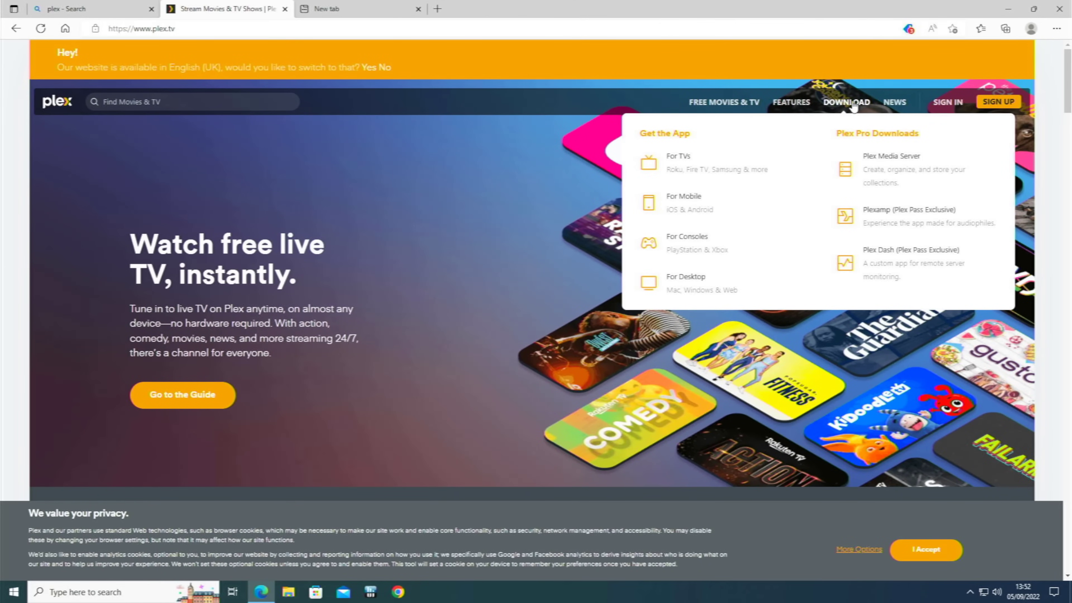
{"action": "left_click", "coordinate": [879, 162]}
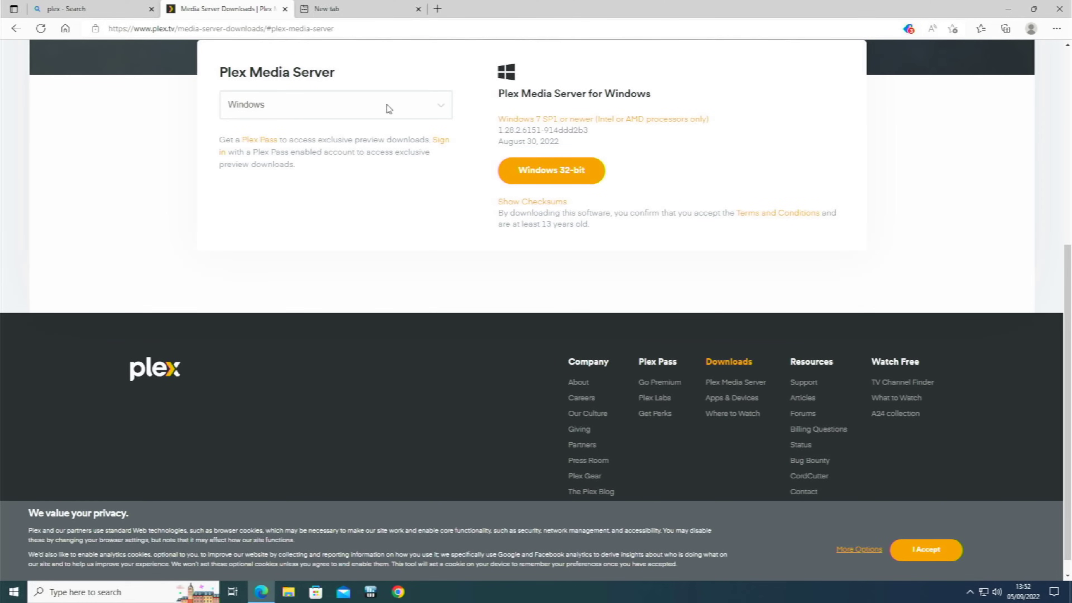
- Choose Windows as the Plex Media Server platform and download the Windows 32-bit installer
{"action": "left_click", "coordinate": [389, 108]}
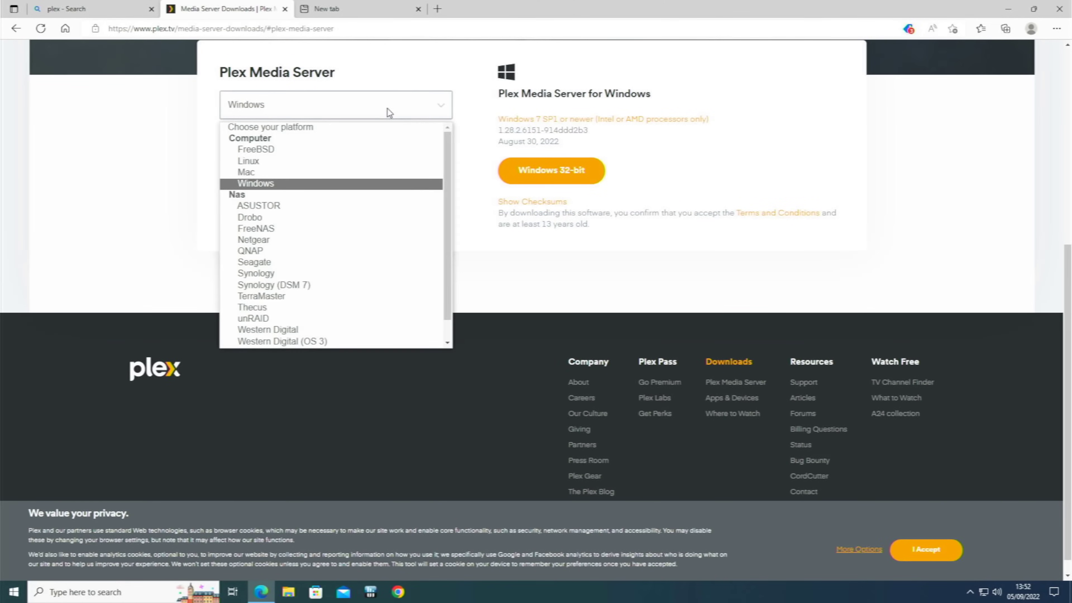
{"action": "left_click", "coordinate": [298, 186]}
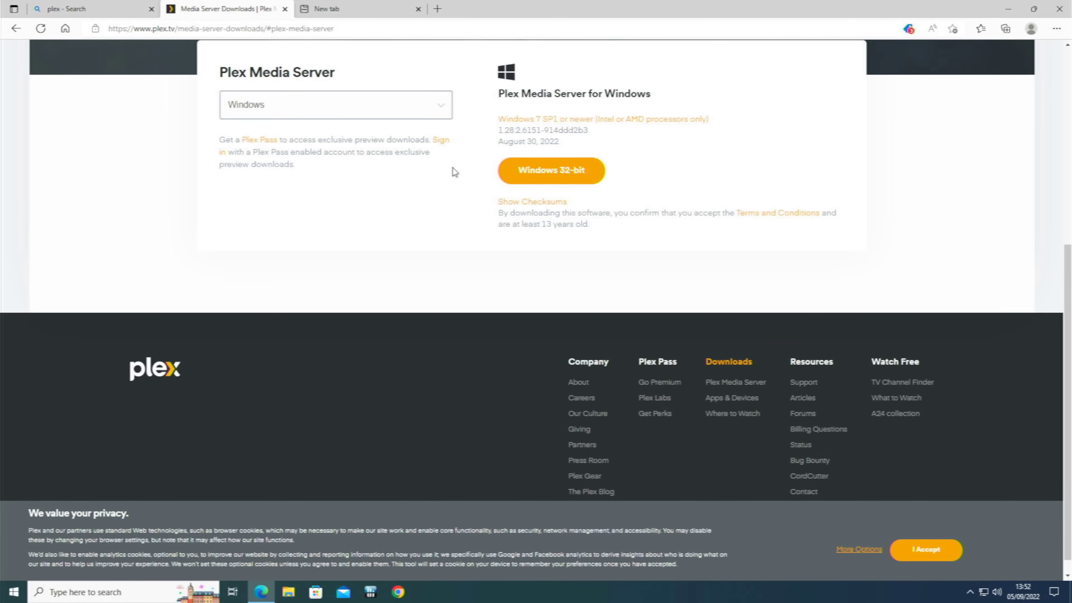
{"action": "left_click", "coordinate": [528, 177]}
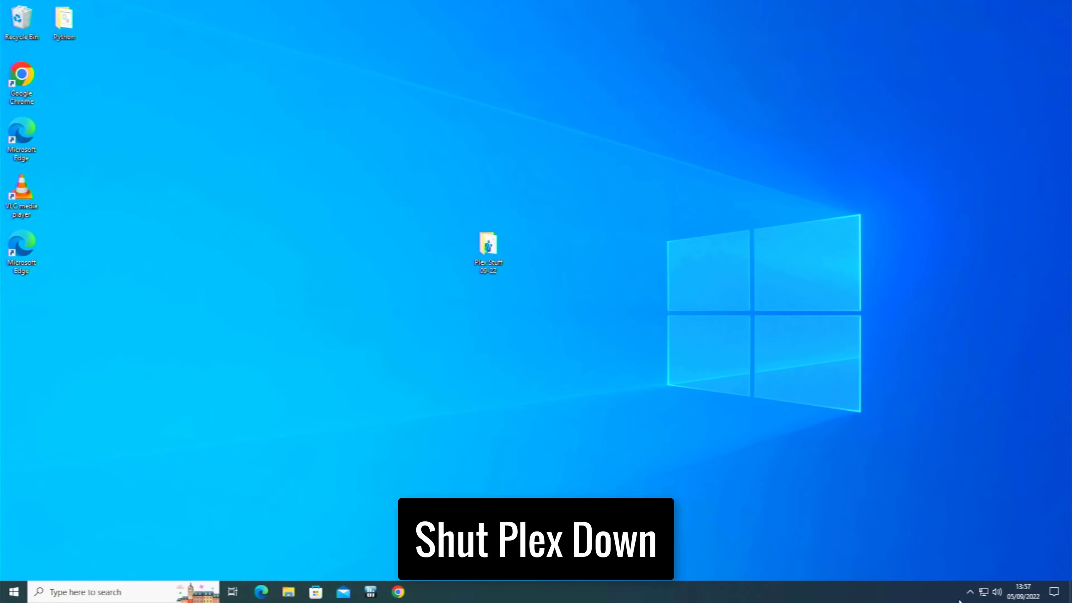
- Shut down the Plex Media Server that is running in the background
{"action": "left_click", "coordinate": [970, 591]}
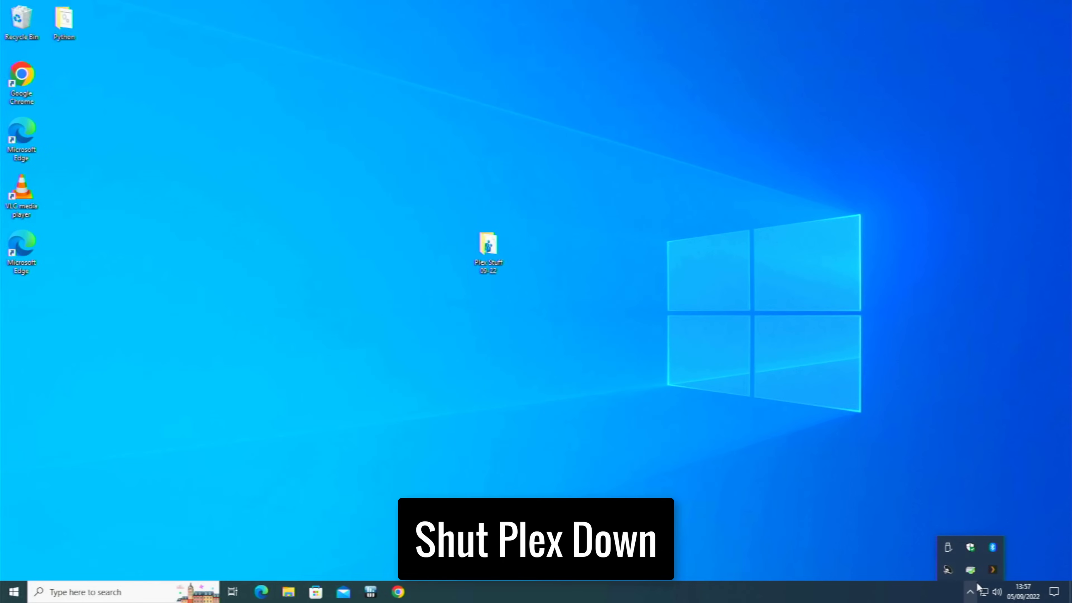
{"action": "right_click", "coordinate": [989, 574]}
{"action": "left_click", "coordinate": [987, 568]}
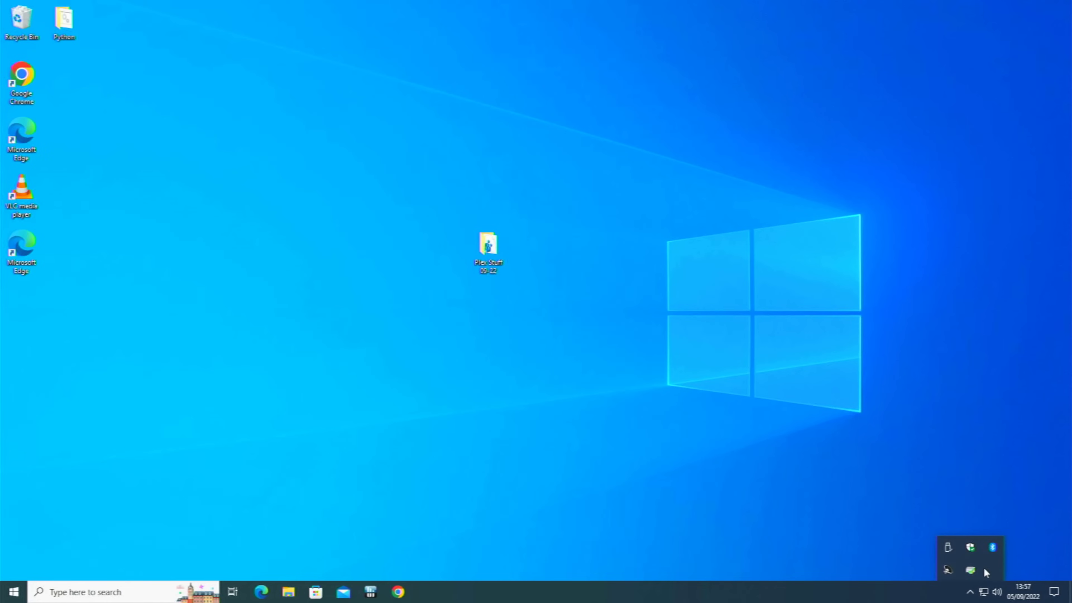
- Open the Plex Stuff 09-22 folder, then find %localappdata% and select Plex Media Server inside the AppData Local folder
{"action": "double_click", "coordinate": [488, 269]}
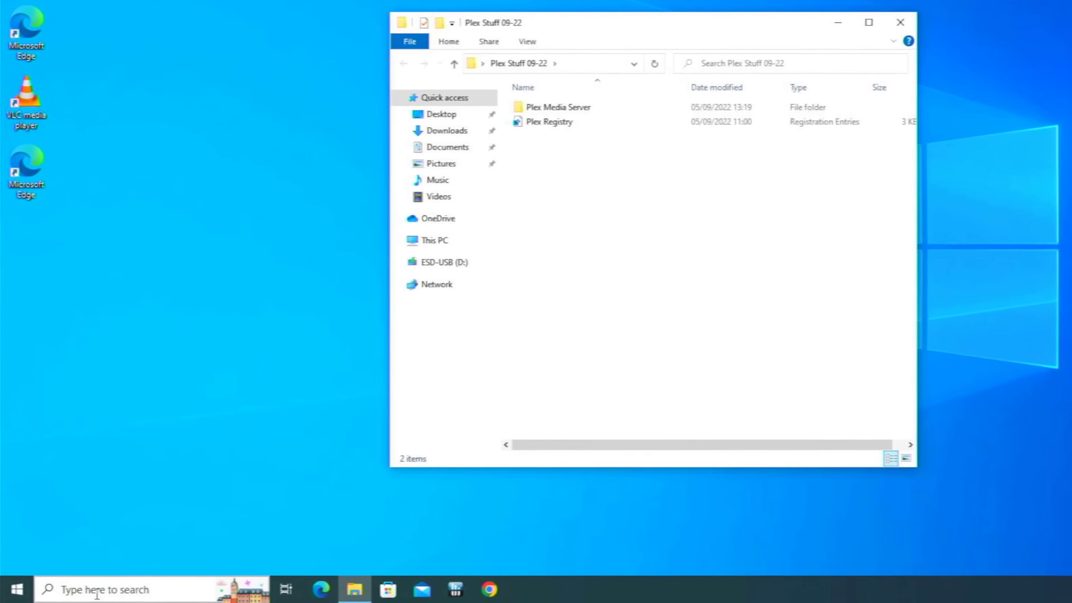
{"action": "left_click", "coordinate": [97, 593]}
{"action": "type", "text": "%"}
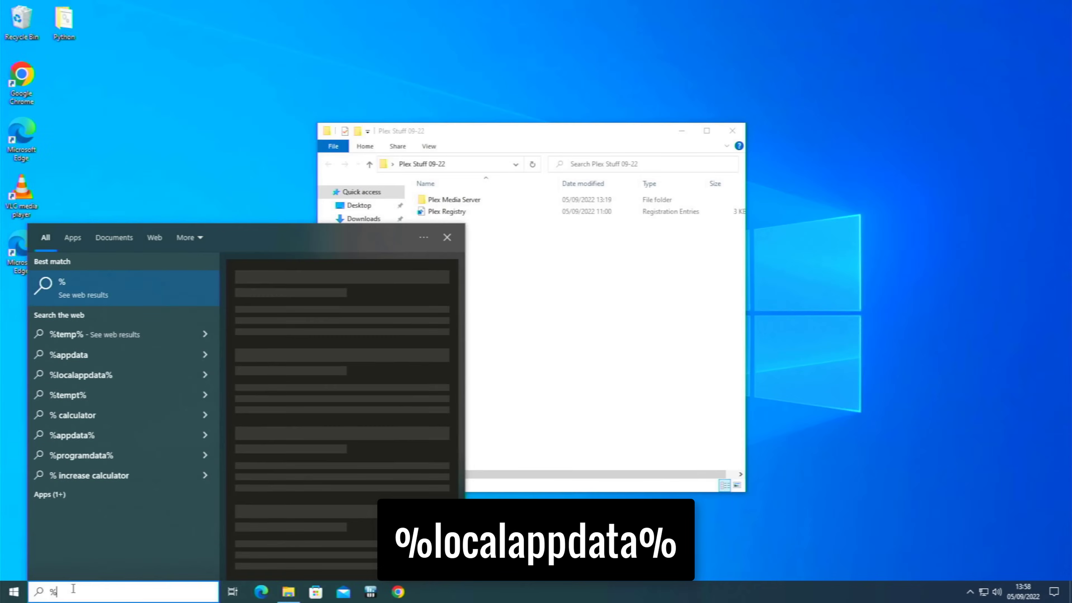
{"action": "type", "text": "localapp"}
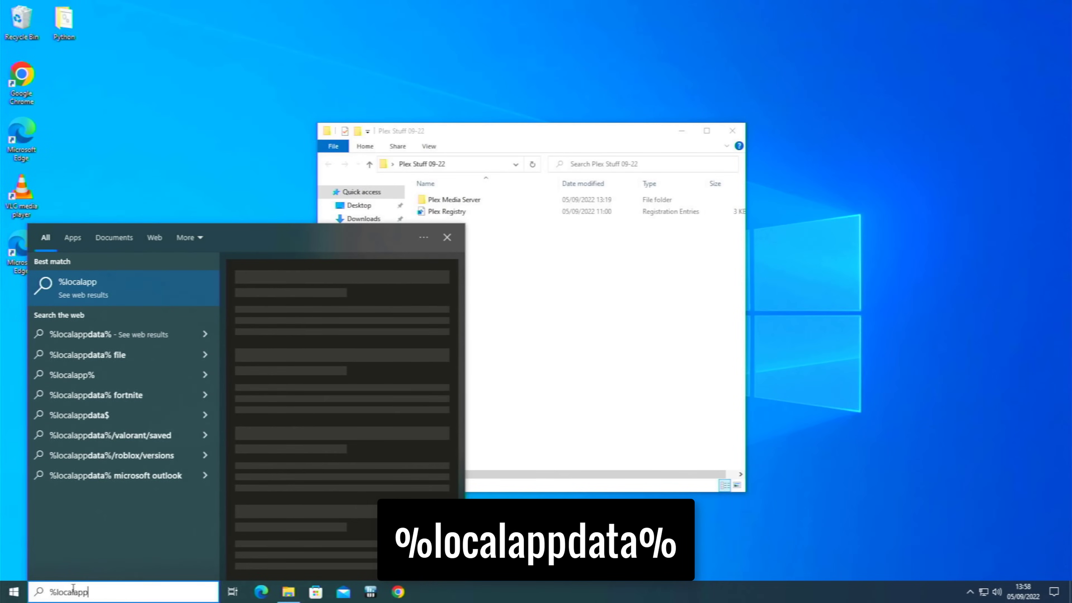
{"action": "type", "text": "data%"}
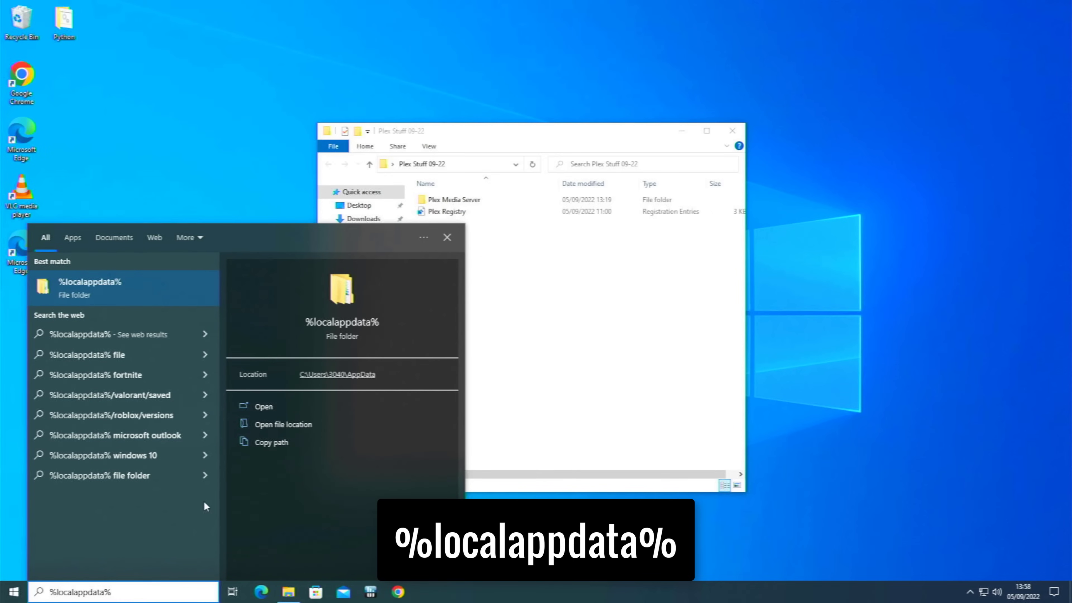
{"action": "left_click", "coordinate": [271, 421]}
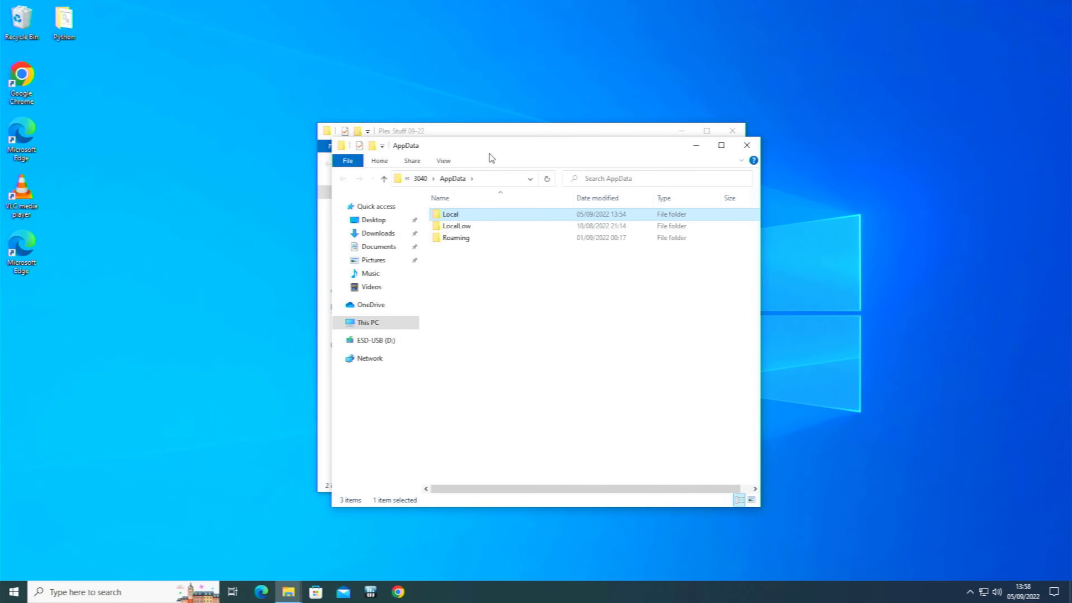
{"action": "left_click_drag", "start_coordinate": [490, 155], "coordinate": [614, 173]}
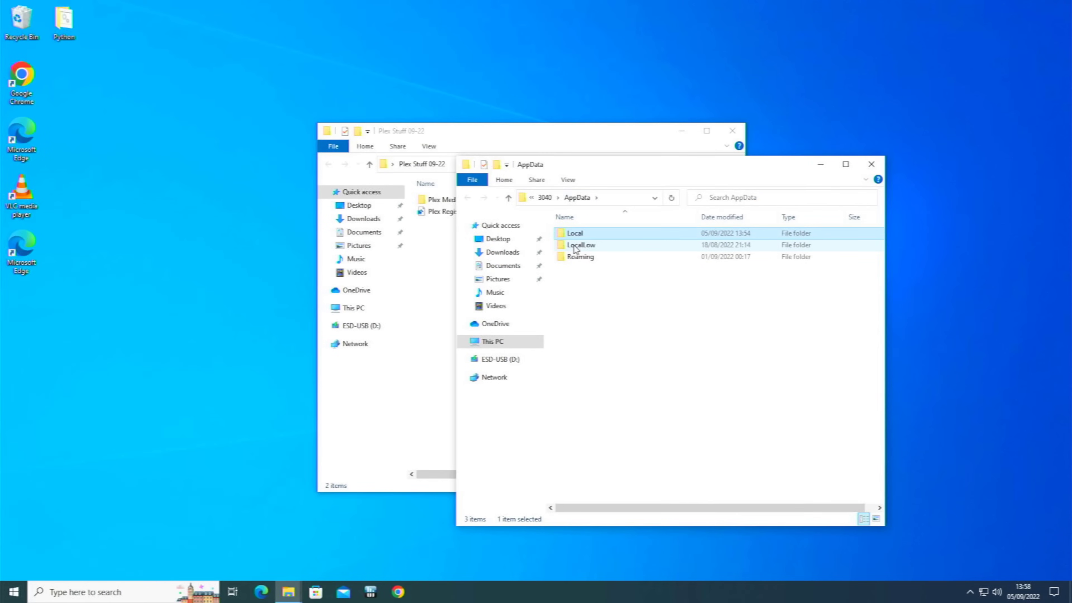
{"action": "double_click", "coordinate": [577, 235]}
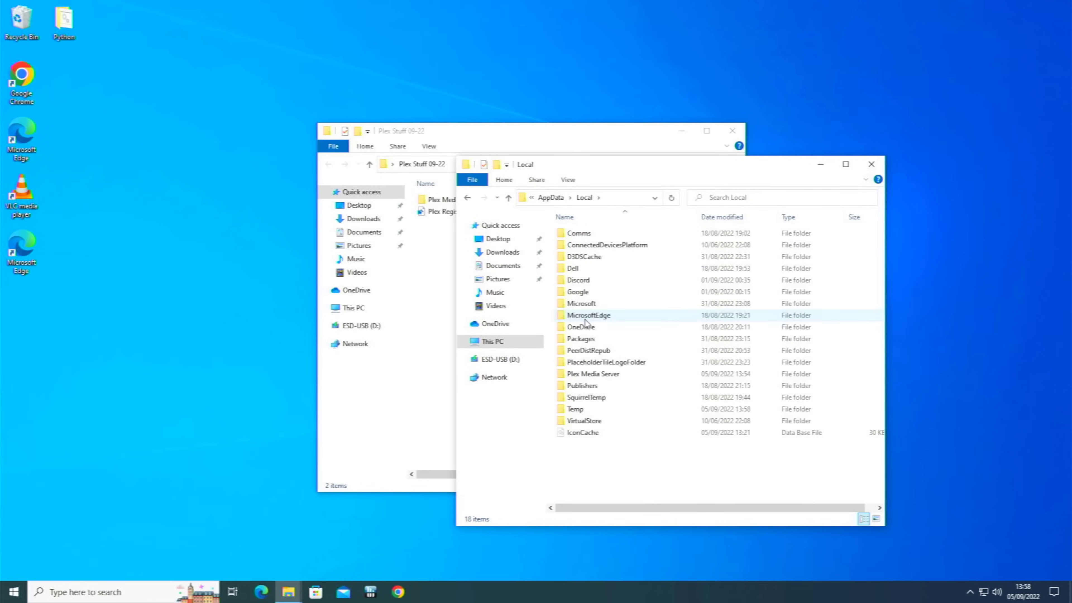
{"action": "left_click", "coordinate": [591, 375]}
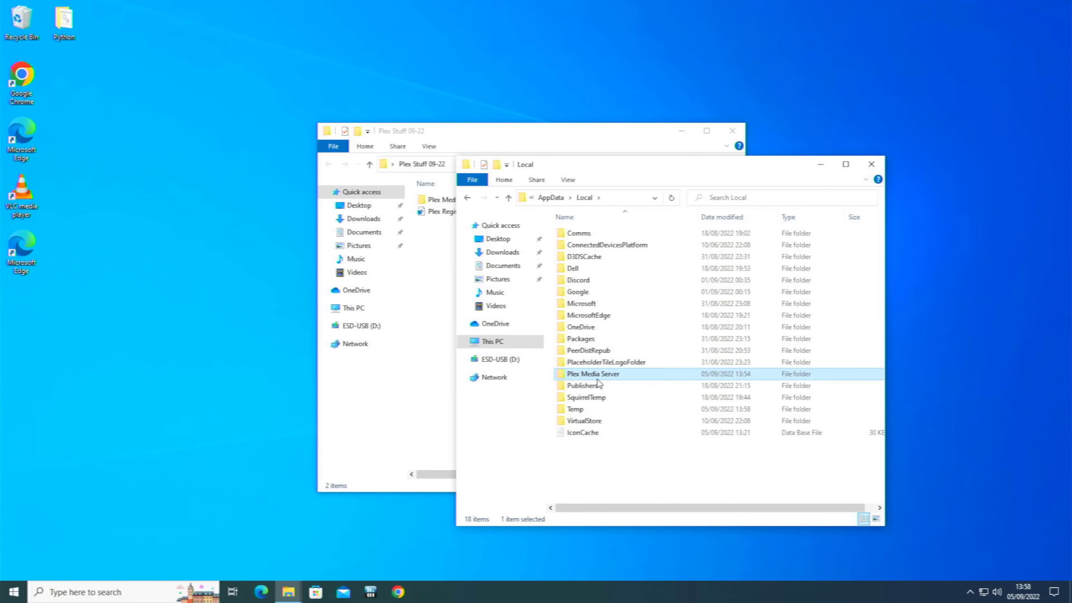
- Move the Plex Media Server folder from Plex Stuff 09-22 into Local, replacing the existing files, and close the Local window
{"action": "left_click", "coordinate": [426, 347]}
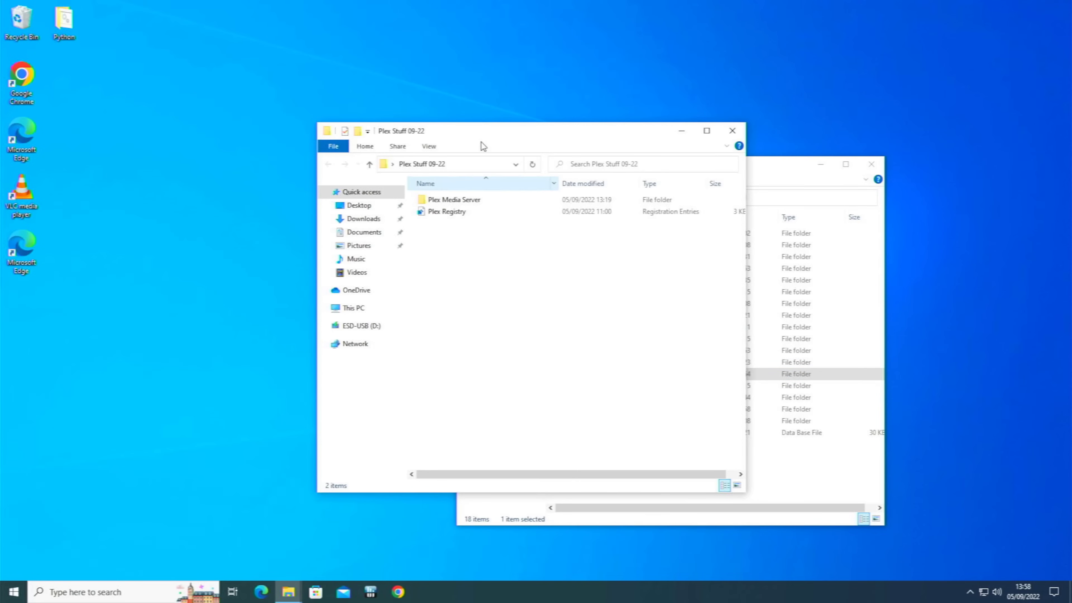
{"action": "left_click_drag", "start_coordinate": [487, 131], "coordinate": [244, 110]}
{"action": "left_click_drag", "start_coordinate": [230, 179], "coordinate": [656, 481]}
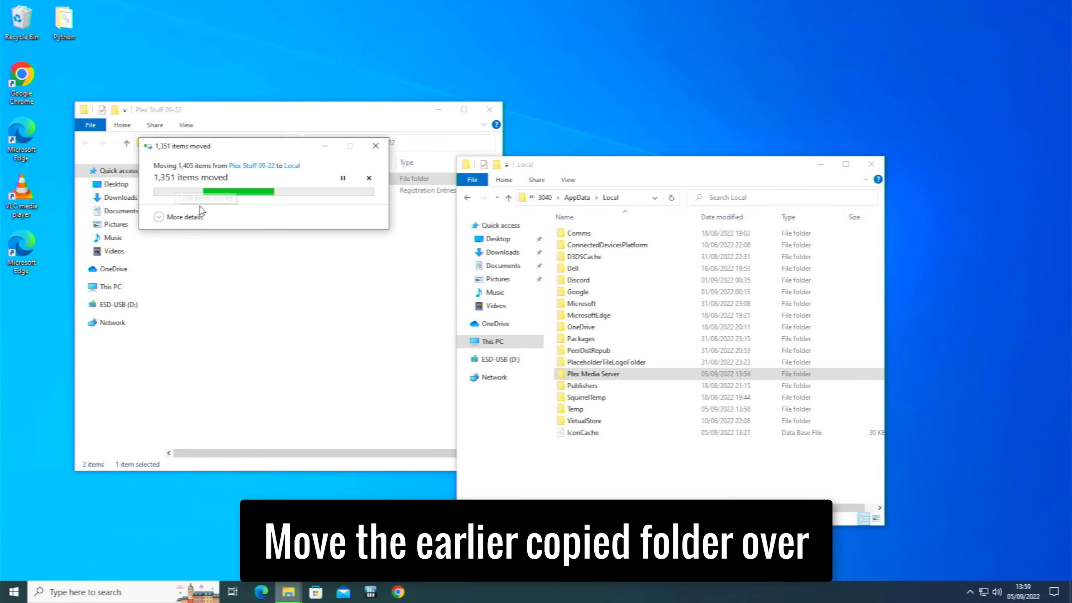
{"action": "left_click", "coordinate": [178, 218]}
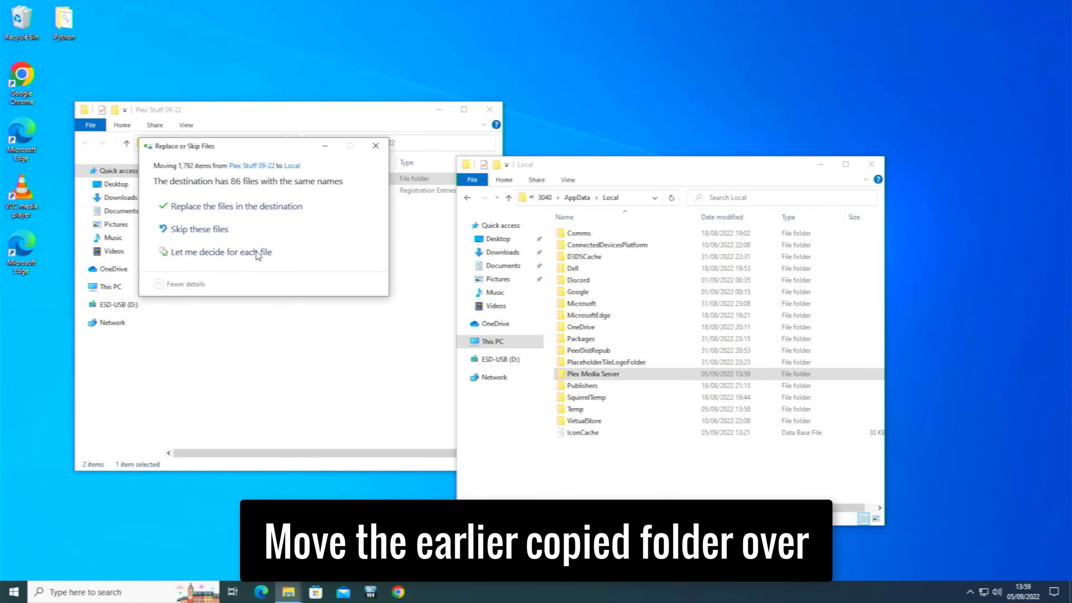
{"action": "left_click", "coordinate": [255, 212]}
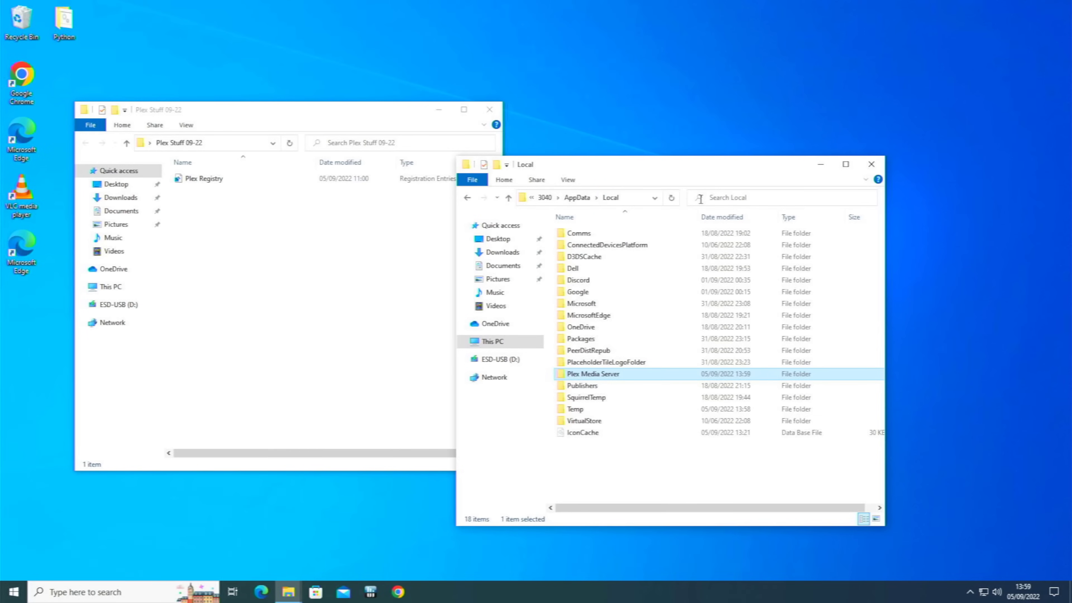
{"action": "left_click", "coordinate": [865, 171]}
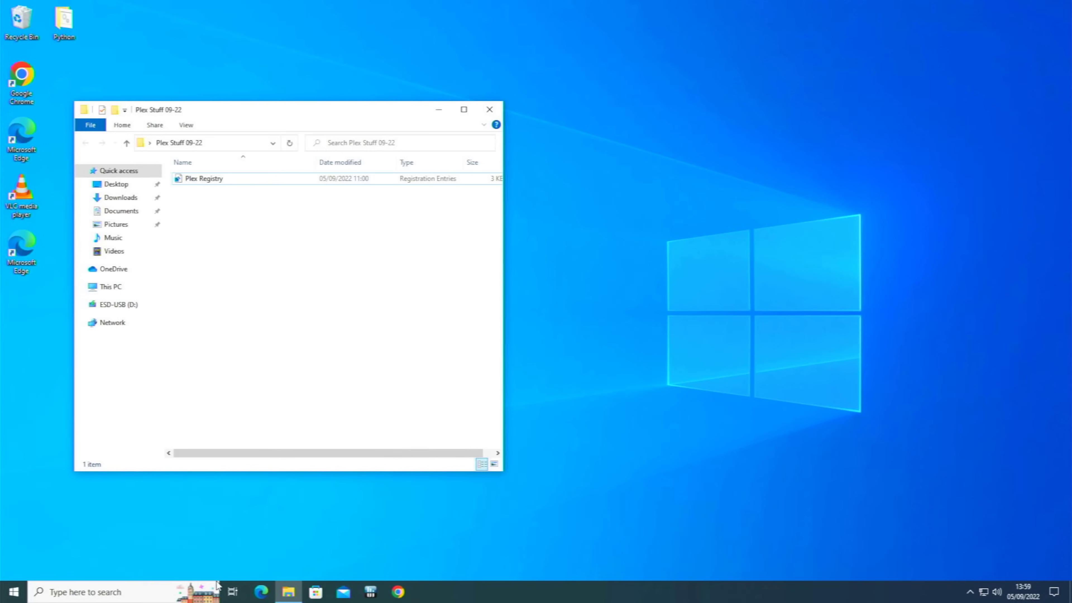
- Merge the Plex Registry file into the registry, accepting all prompts, and close the Plex Stuff 09-22 folder
{"action": "double_click", "coordinate": [211, 181]}
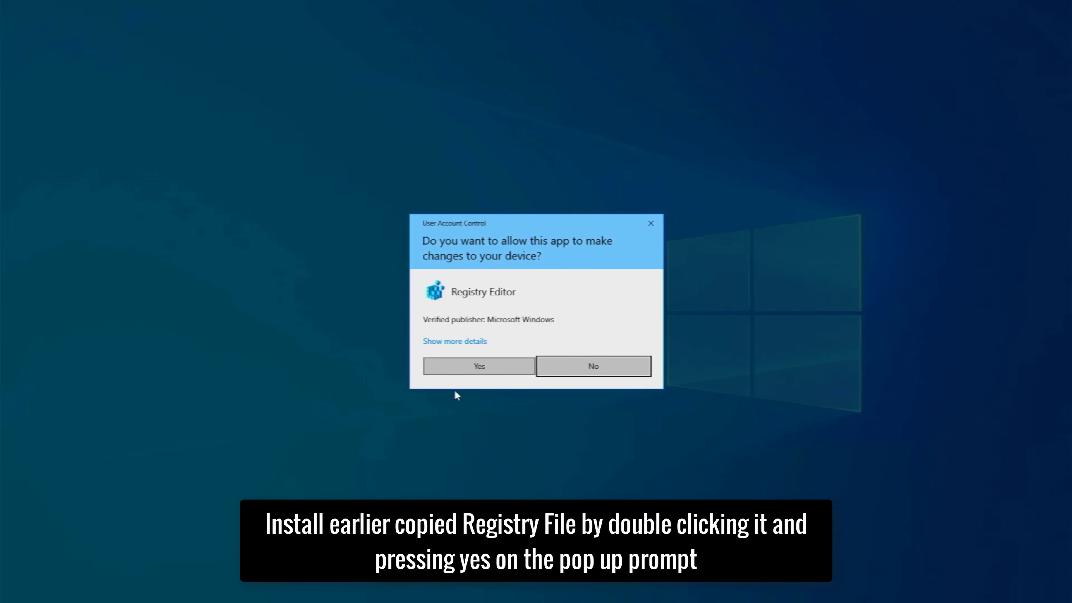
{"action": "left_click", "coordinate": [467, 370]}
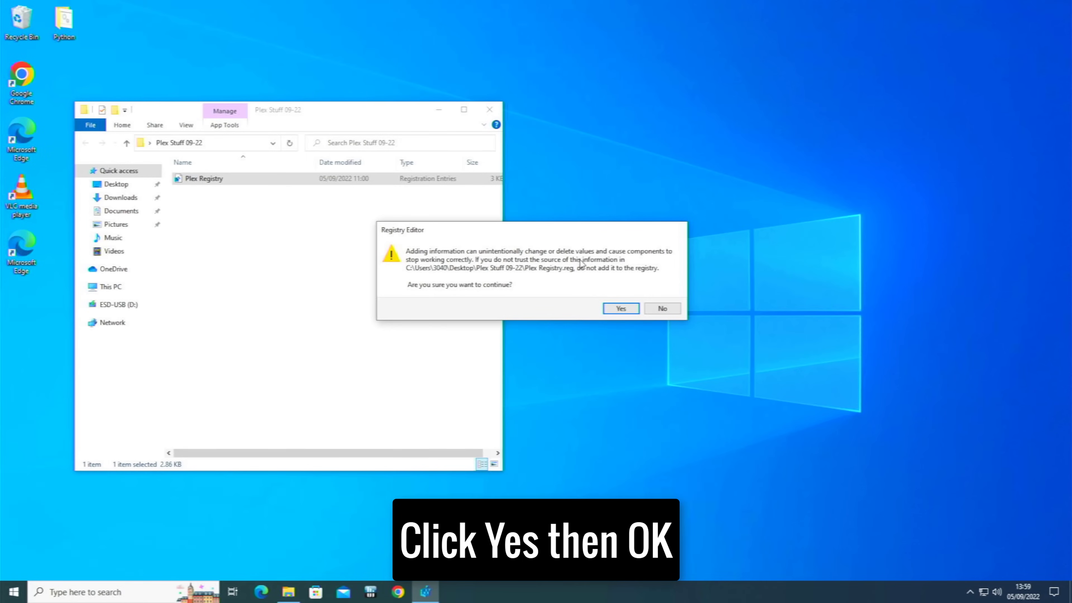
{"action": "left_click", "coordinate": [622, 310]}
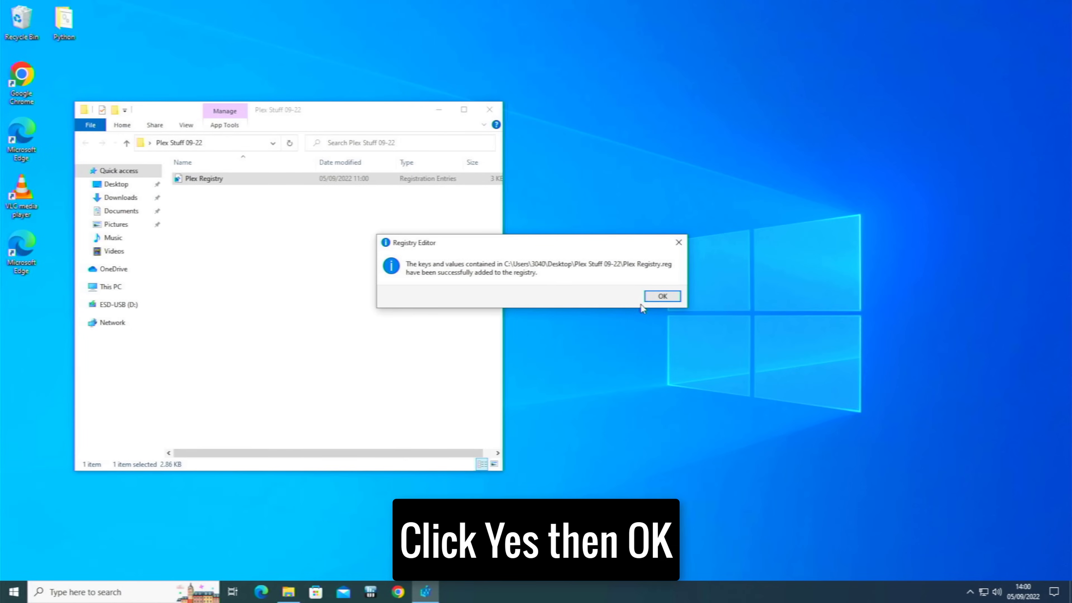
{"action": "left_click", "coordinate": [661, 297]}
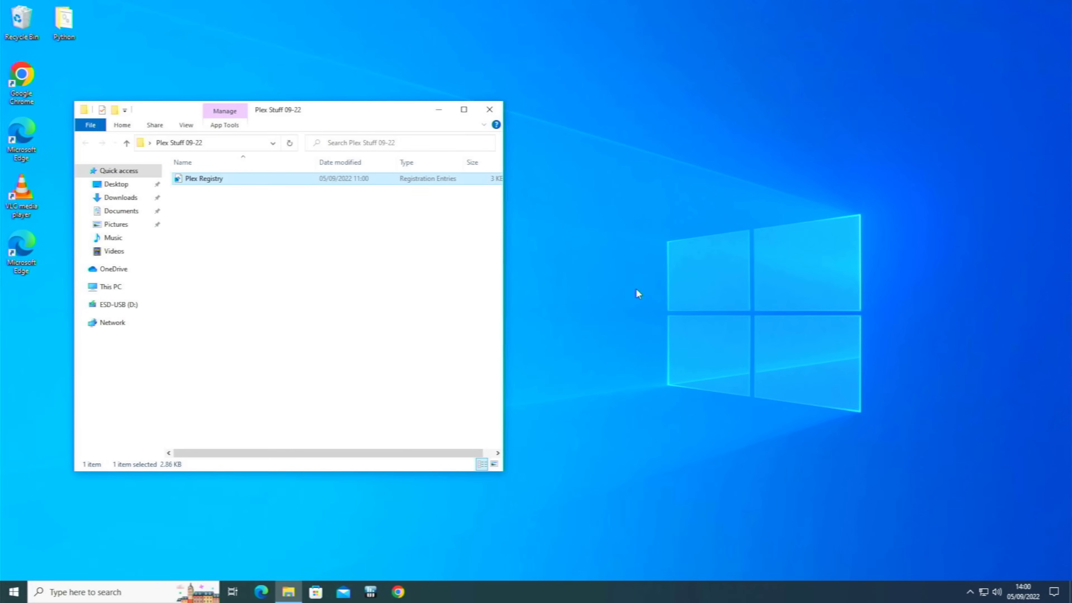
{"action": "left_click", "coordinate": [494, 110]}
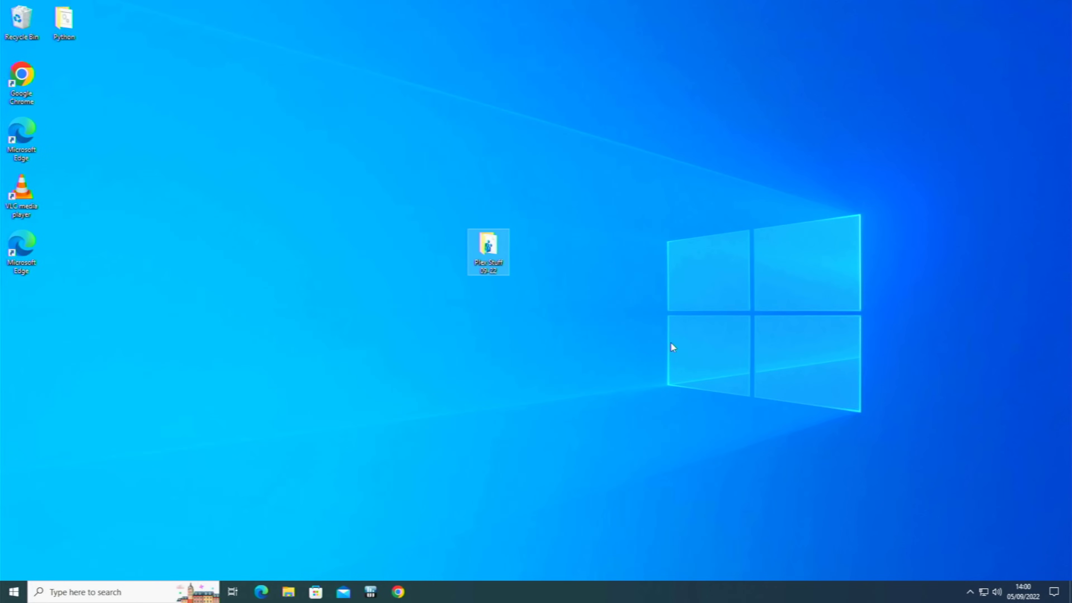
- Check the background apps for a running Plex server, then search for plex and launch Plex Media Server
{"action": "left_click", "coordinate": [970, 591]}
{"action": "left_click", "coordinate": [858, 546]}
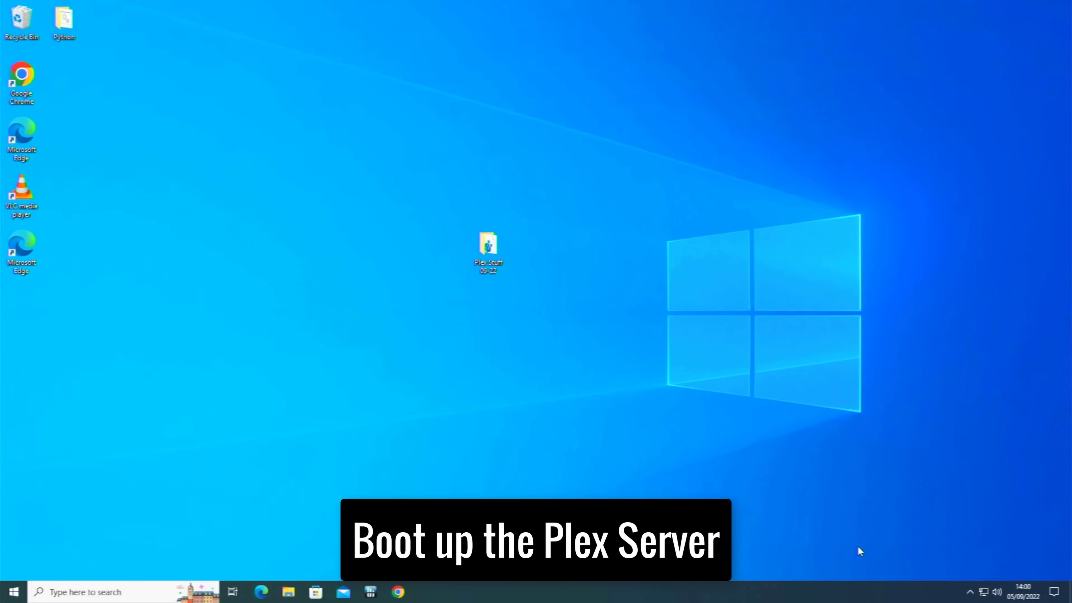
{"action": "key", "text": "super"}
{"action": "type", "text": "plex"}
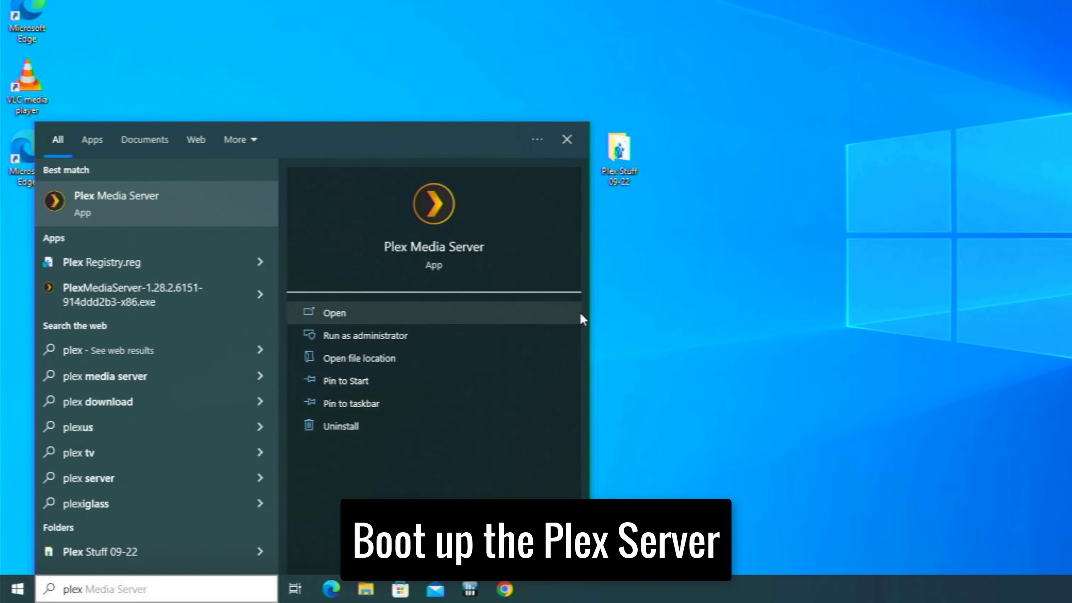
{"action": "left_click", "coordinate": [651, 325]}
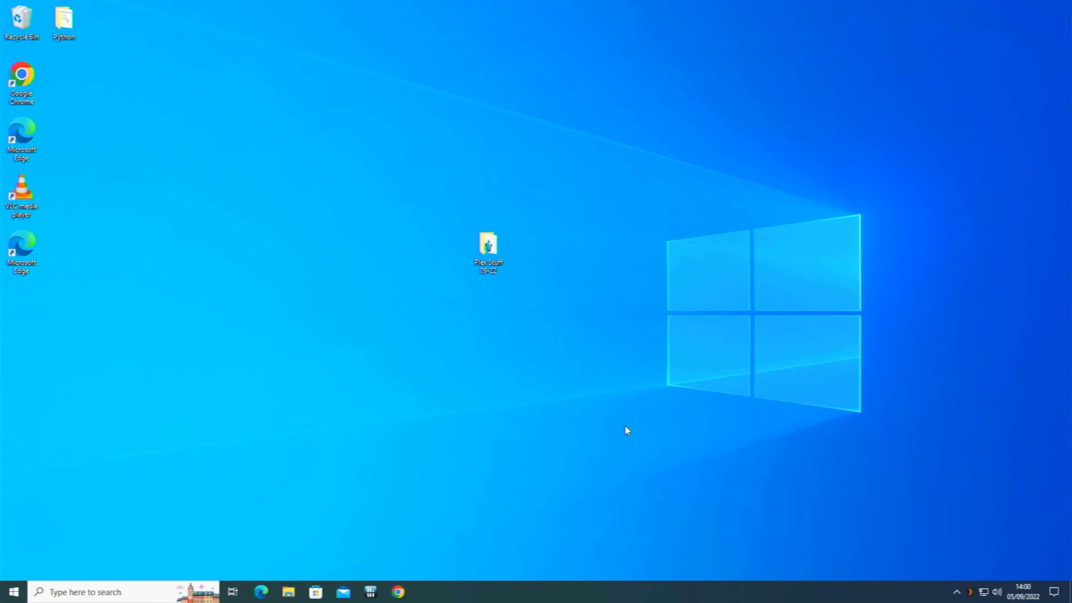
- Open the Plex web interface from the running server, select the owner's user profile, and expand the full list of libraries
{"action": "left_click", "coordinate": [968, 593]}
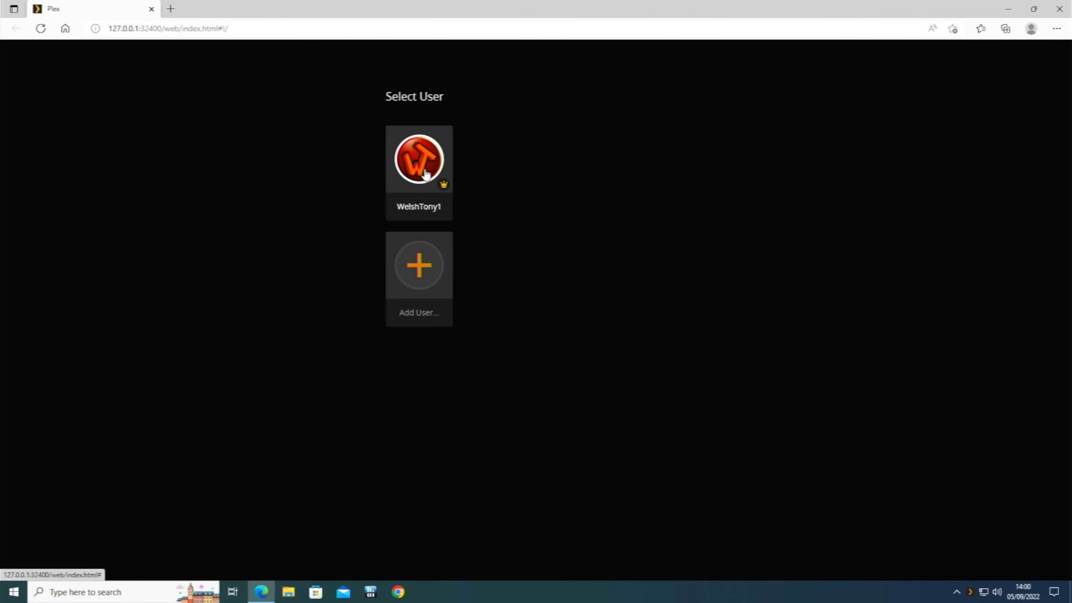
{"action": "left_click", "coordinate": [424, 173]}
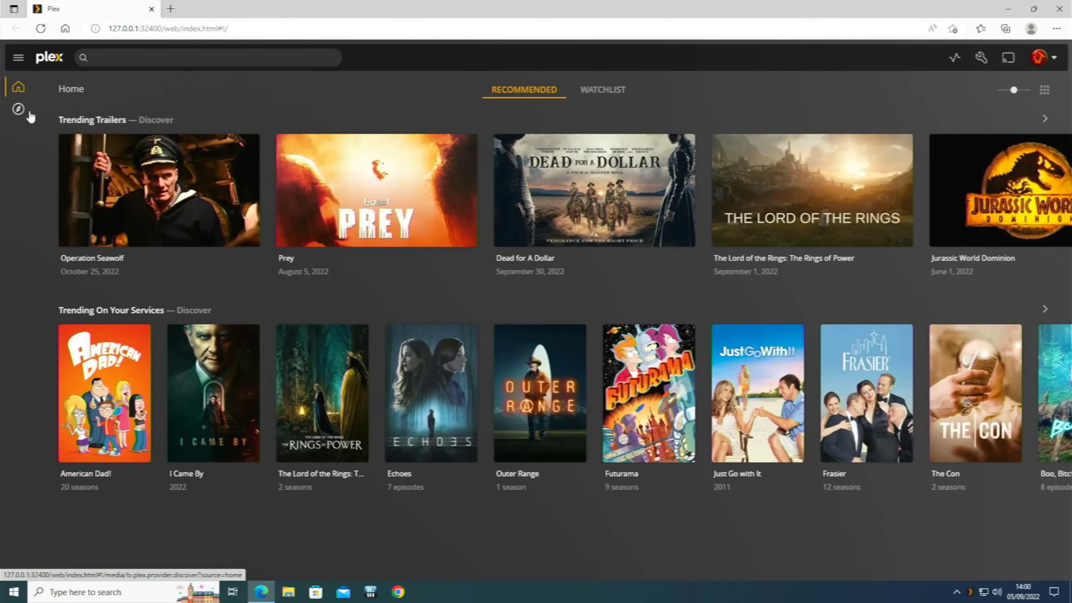
{"action": "mouse_move", "coordinate": [19, 110]}
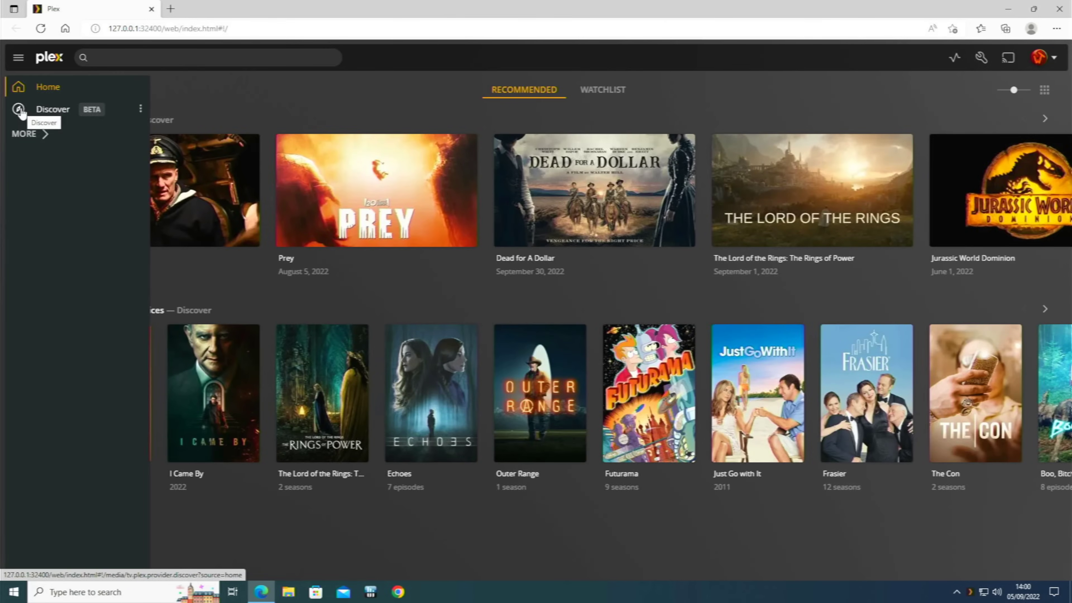
{"action": "left_click", "coordinate": [31, 135]}
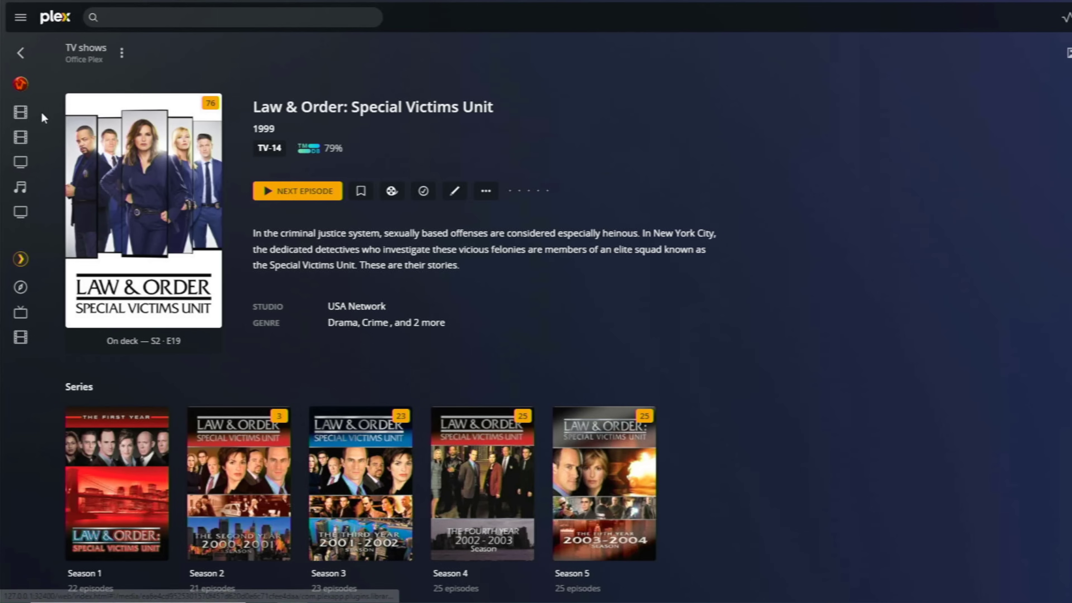
{"action": "mouse_move", "coordinate": [45, 183]}
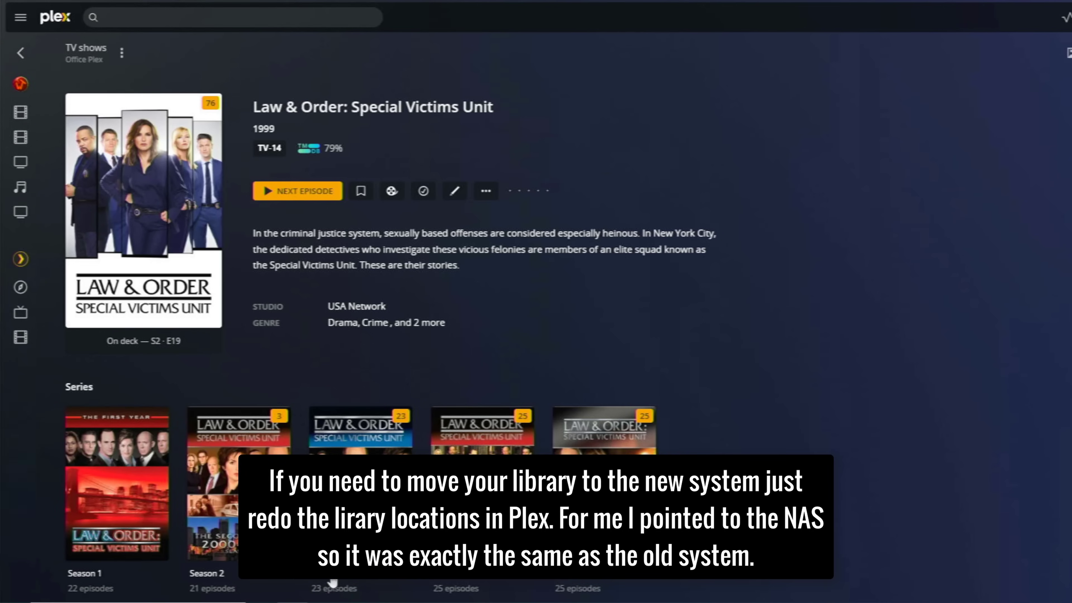
- Open This PC in File Explorer to examine the drives and network locations, then close the window
{"action": "key", "text": "super+e"}
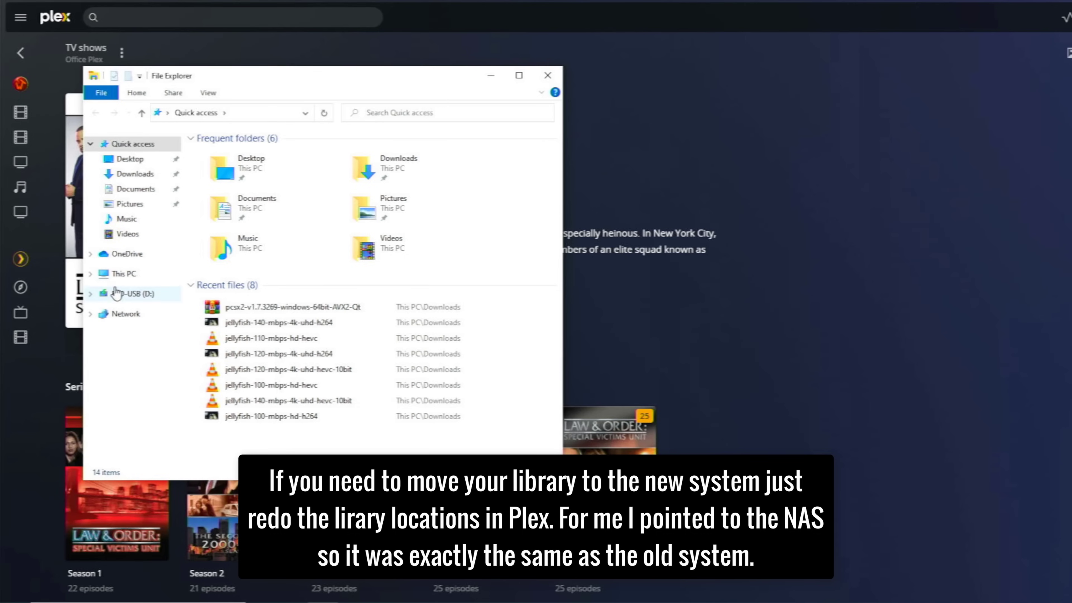
{"action": "left_click", "coordinate": [117, 275]}
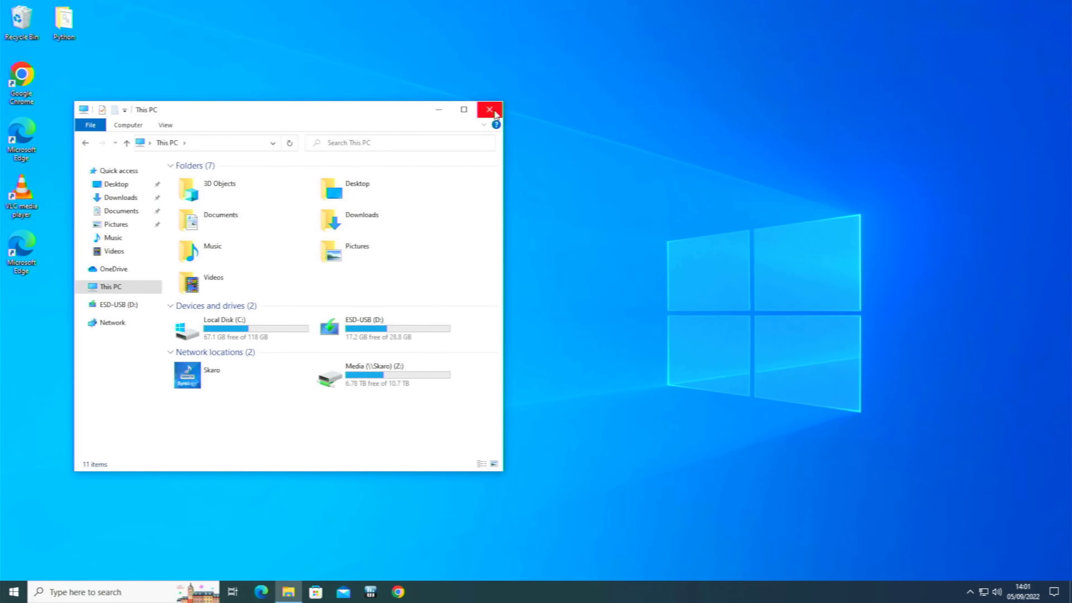
{"action": "left_click", "coordinate": [489, 110]}
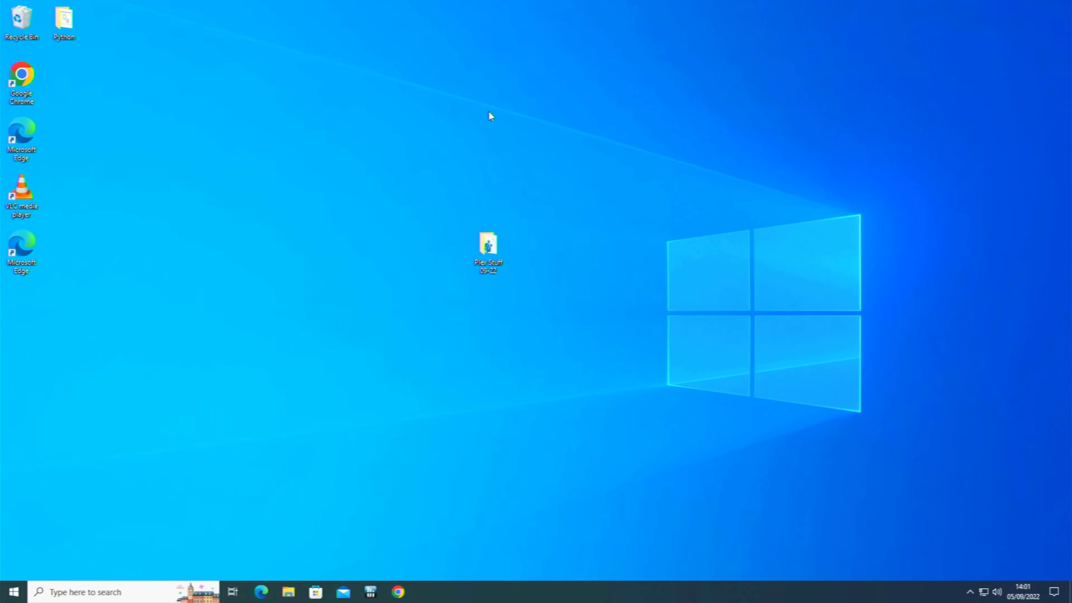
- Move the Plex Stuff 09-22 folder below the Python folder on the desktop and delete it
{"action": "left_click_drag", "start_coordinate": [490, 272], "coordinate": [71, 105]}
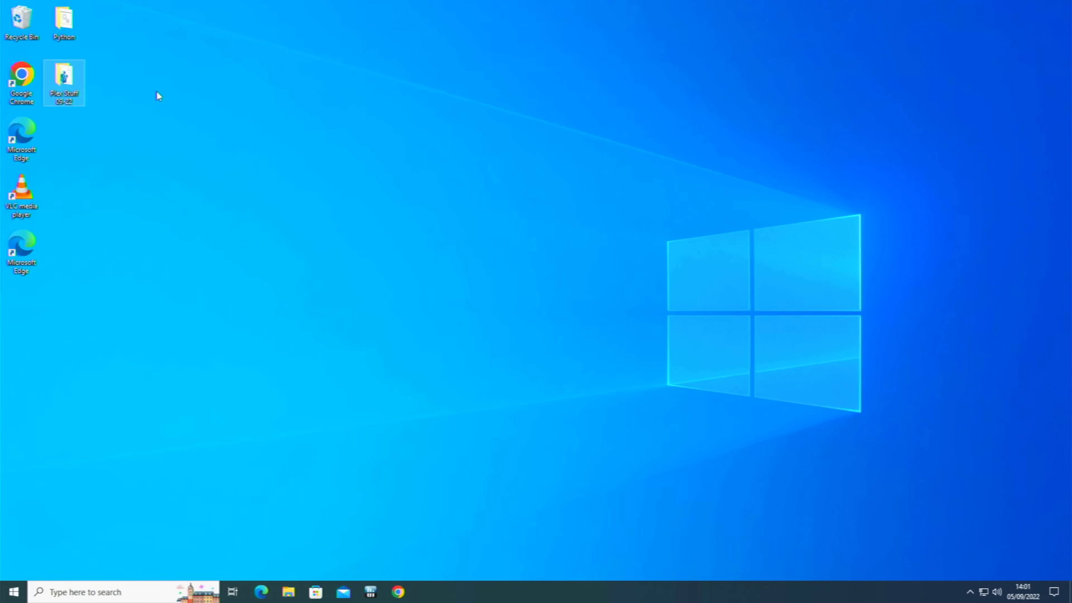
{"action": "key", "text": "Delete"}
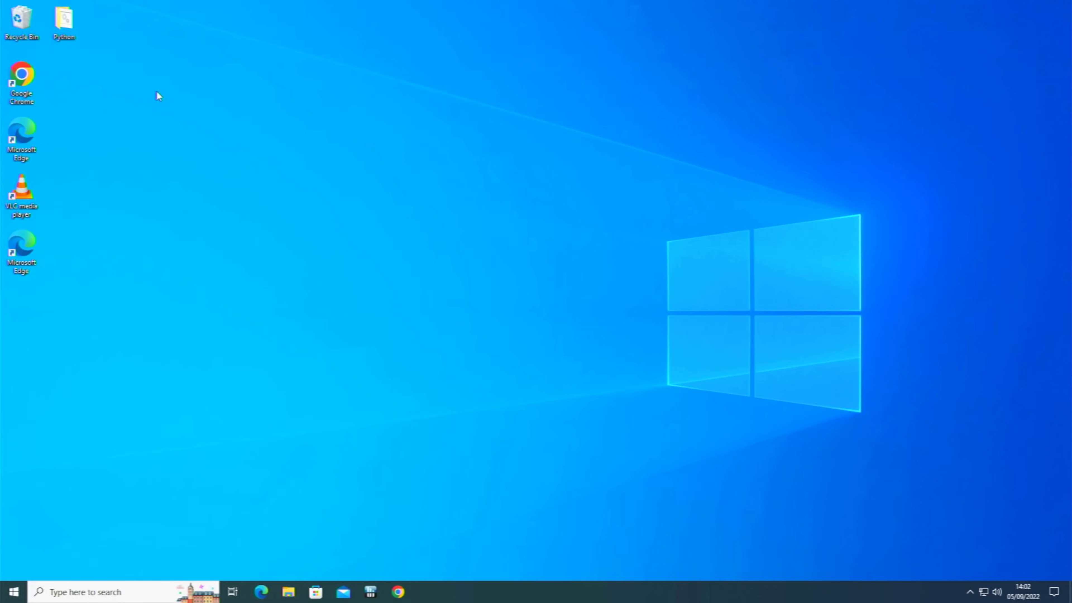